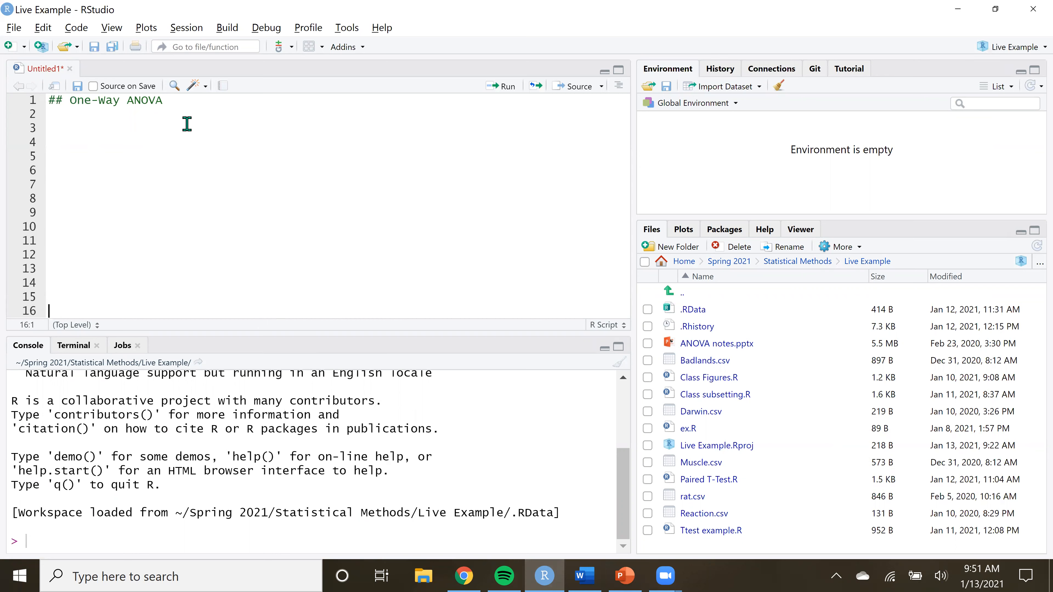
Add script lines that read rat.csv into rat and name its columns "Weight" and "Diet"
key(Return)
key(Return)
key(Return)
scroll(124, 207, up, 1)
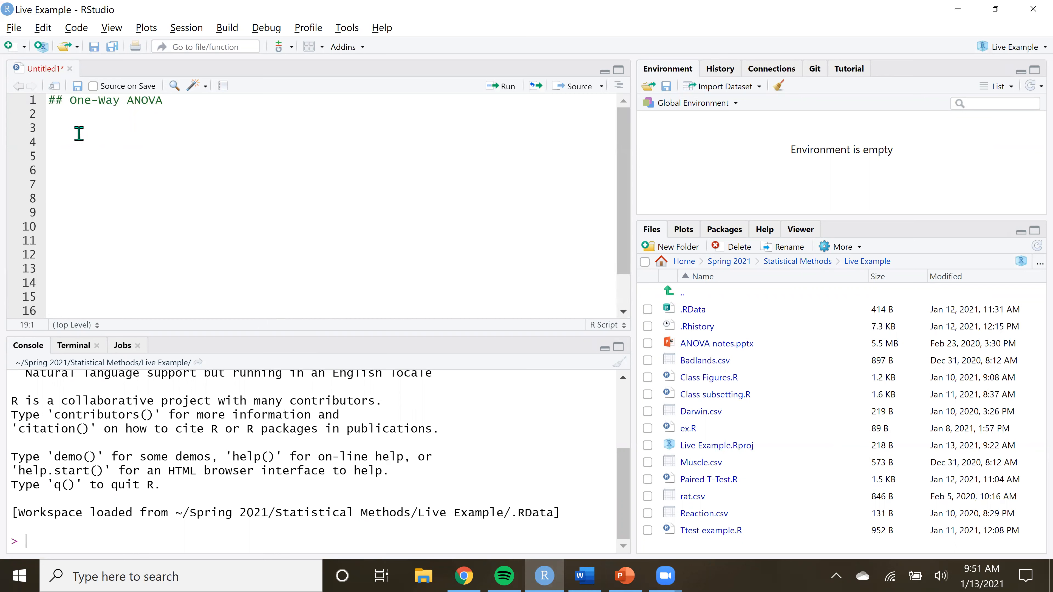
click(69, 127)
text((rat) <- c("Weight", "Diet)
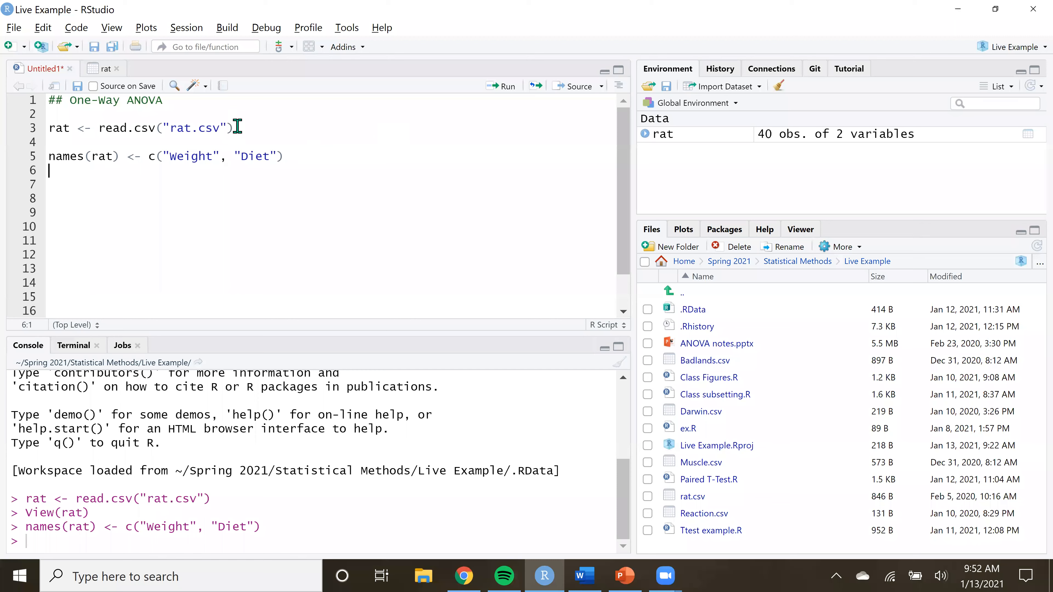
Run the rat.csv import and the column-naming line, checking the rat table's column headers in between
key(ctrl+Return)
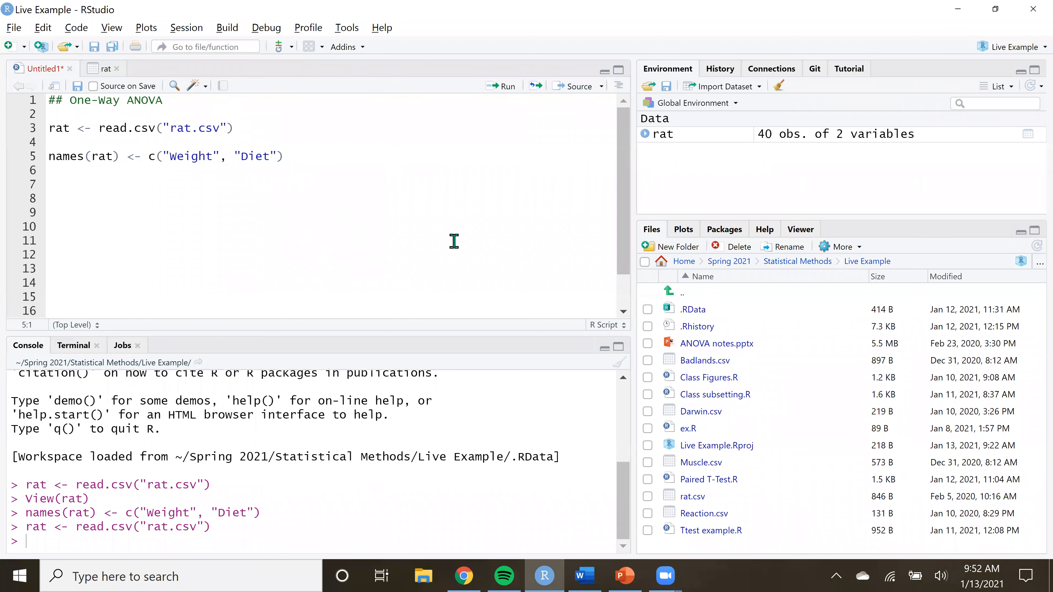
click(103, 69)
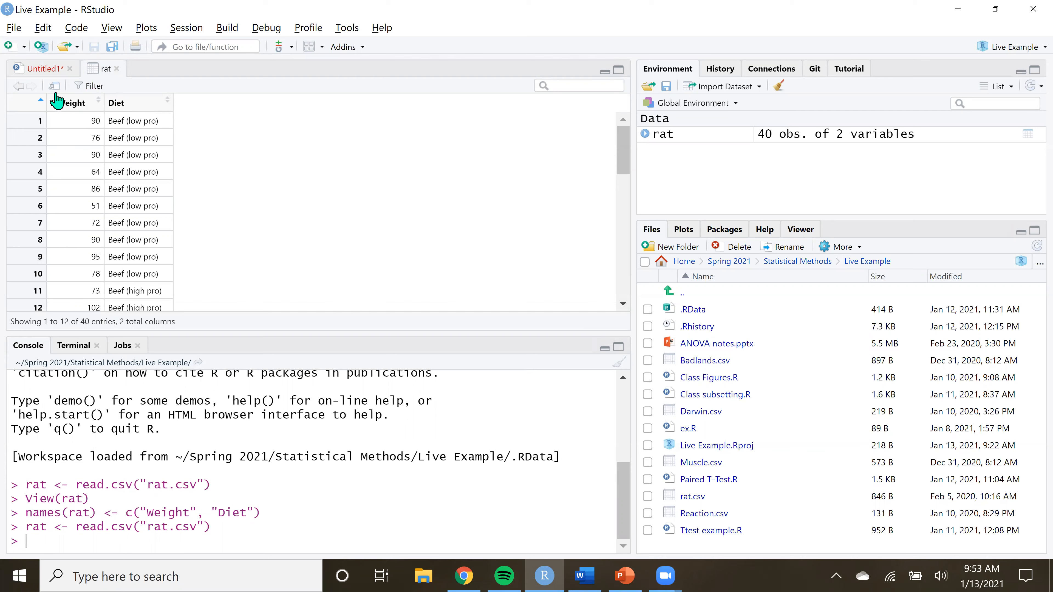
click(34, 70)
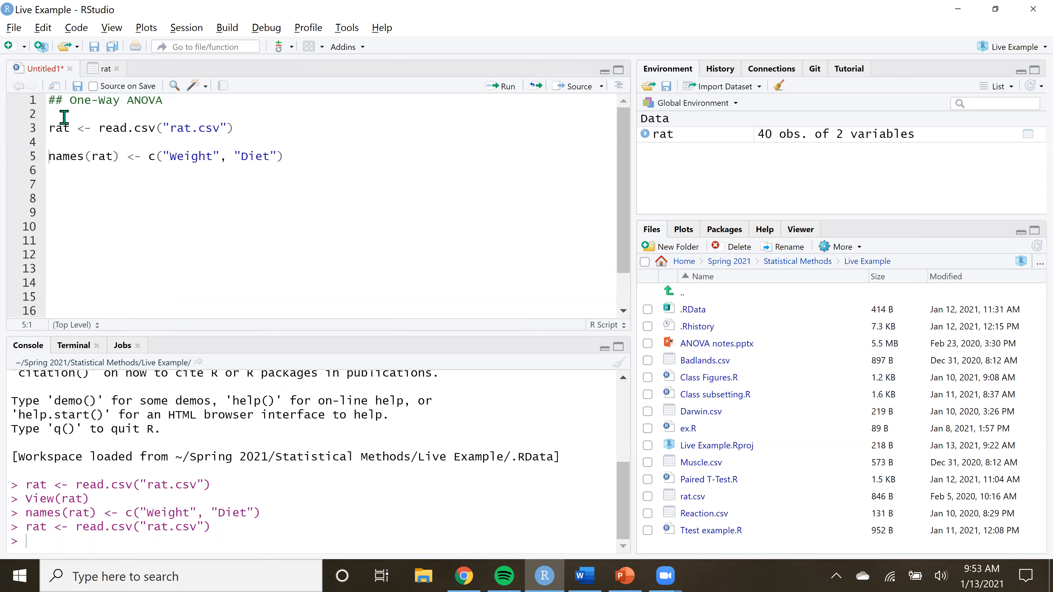
click(297, 154)
key(ctrl+Return)
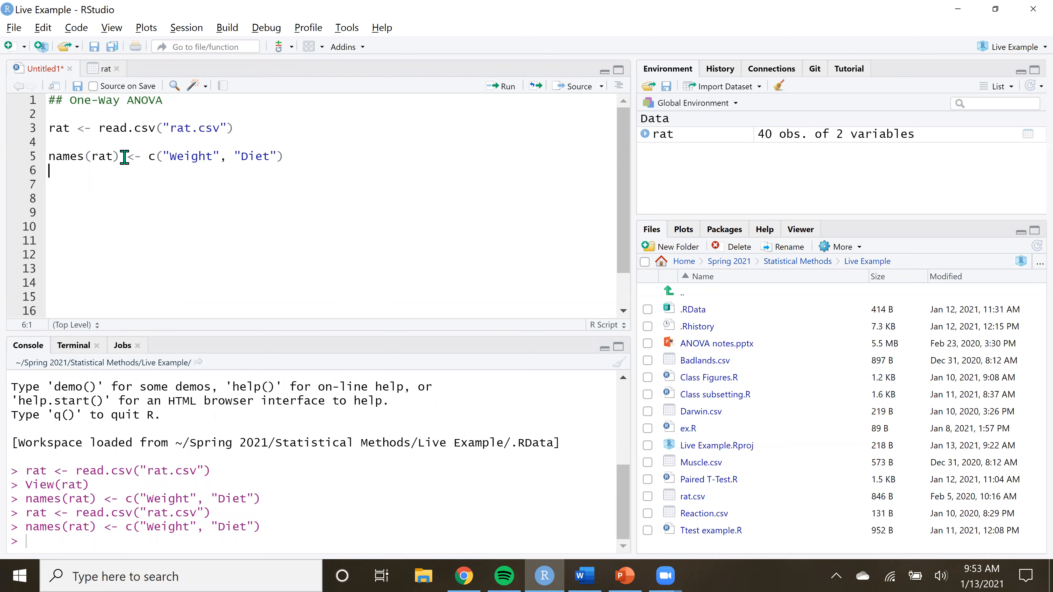
Examine the Weight values and the beef and cereal protein groups listed under Diet throughout the rat table
click(102, 69)
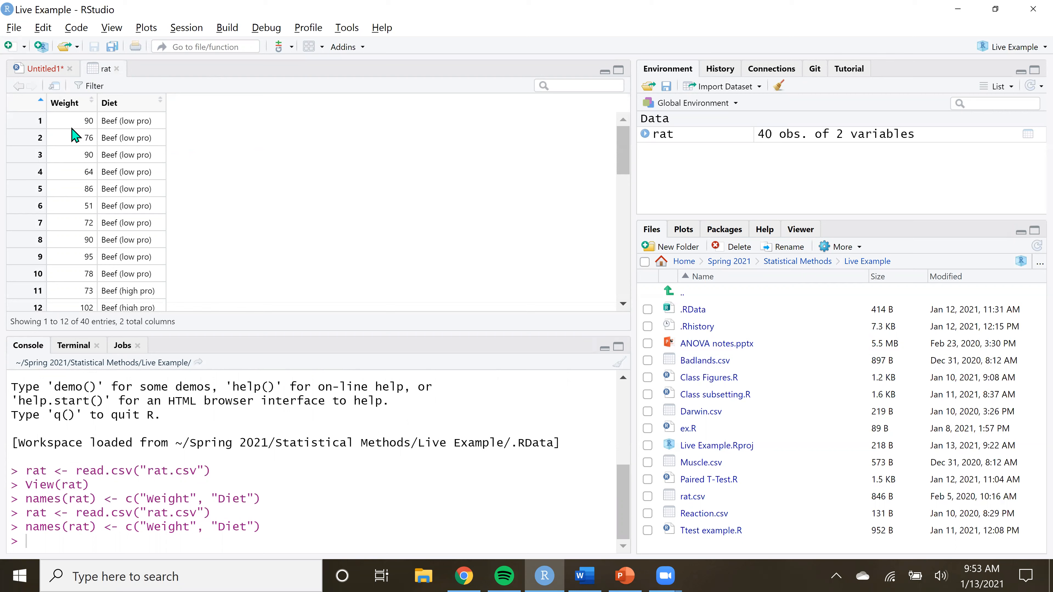
scroll(82, 166, down, 10)
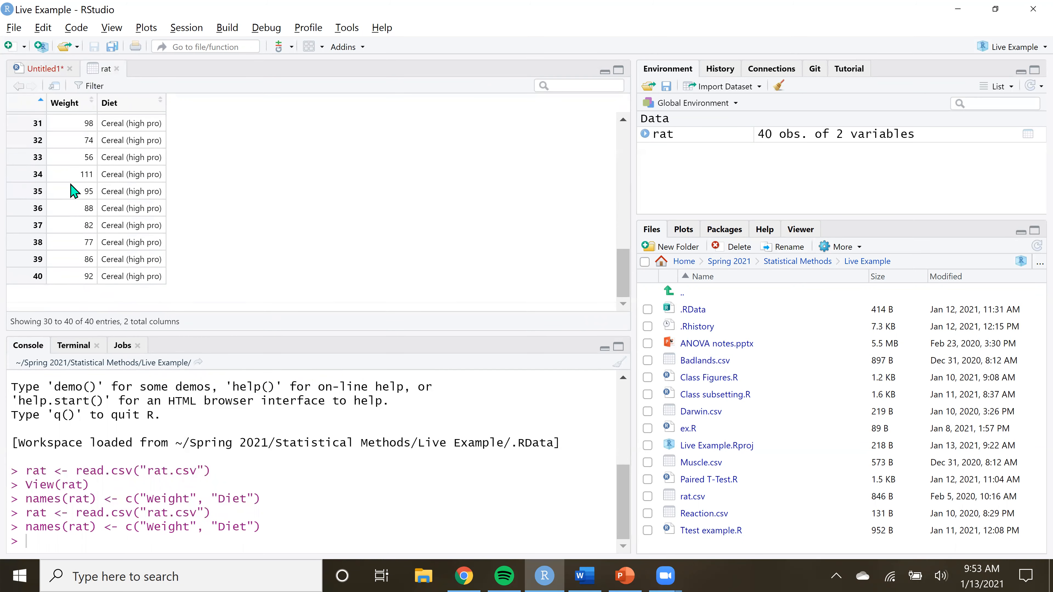
scroll(73, 189, up, 8)
scroll(73, 189, up, 3)
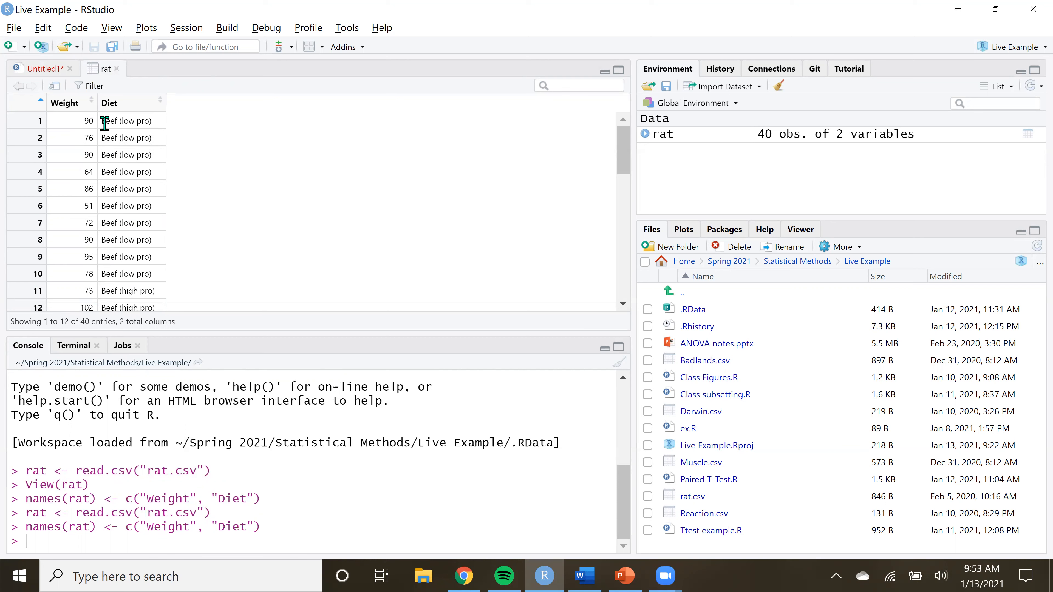
click(122, 121)
drag(124, 121, 150, 121)
scroll(127, 168, down, 3)
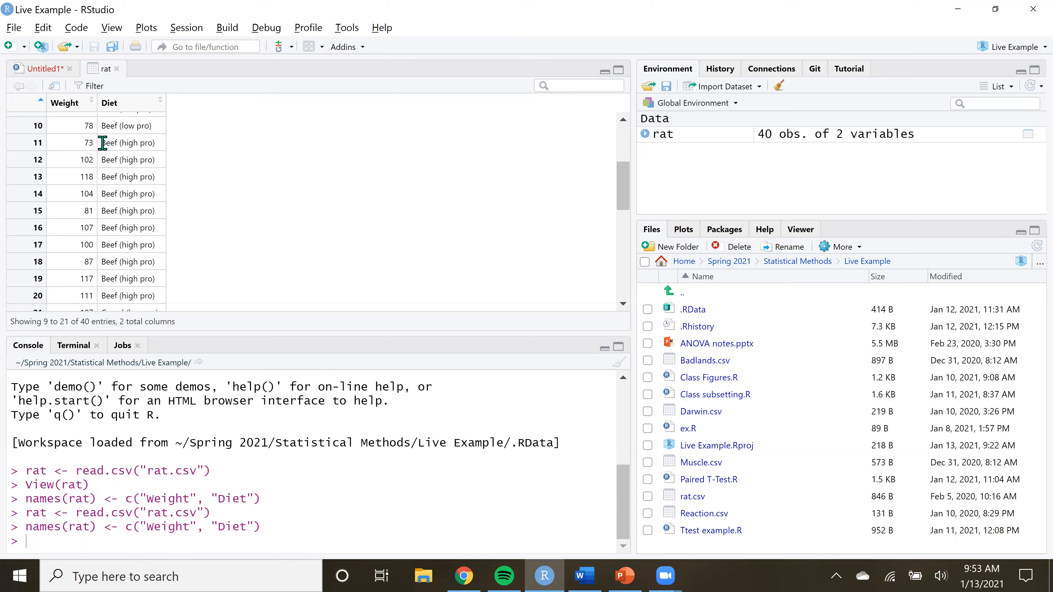
double_click(132, 143)
double_click(111, 142)
scroll(150, 143, down, 5)
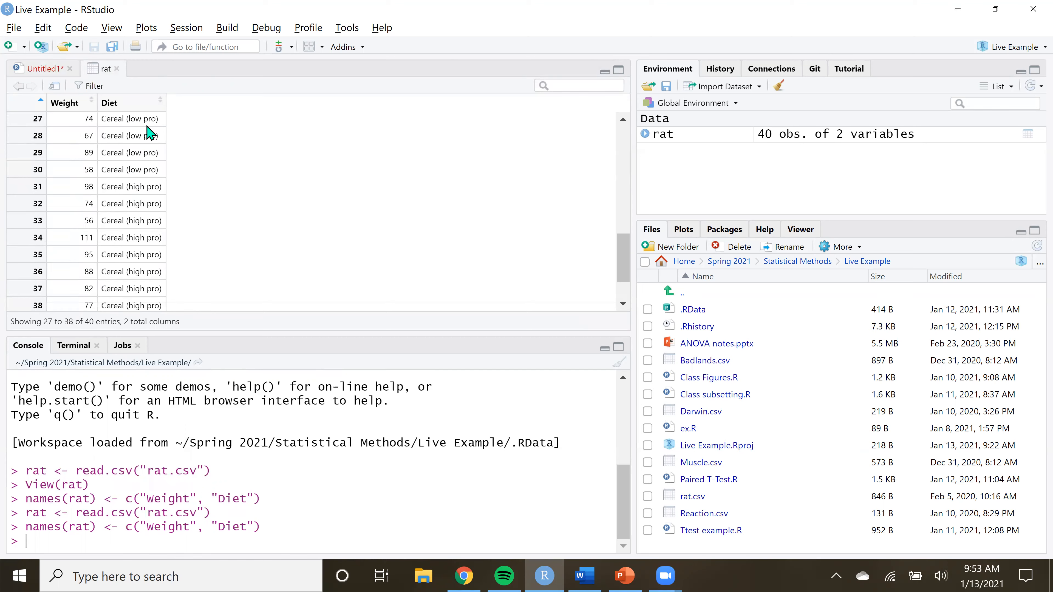
scroll(122, 205, up, 8)
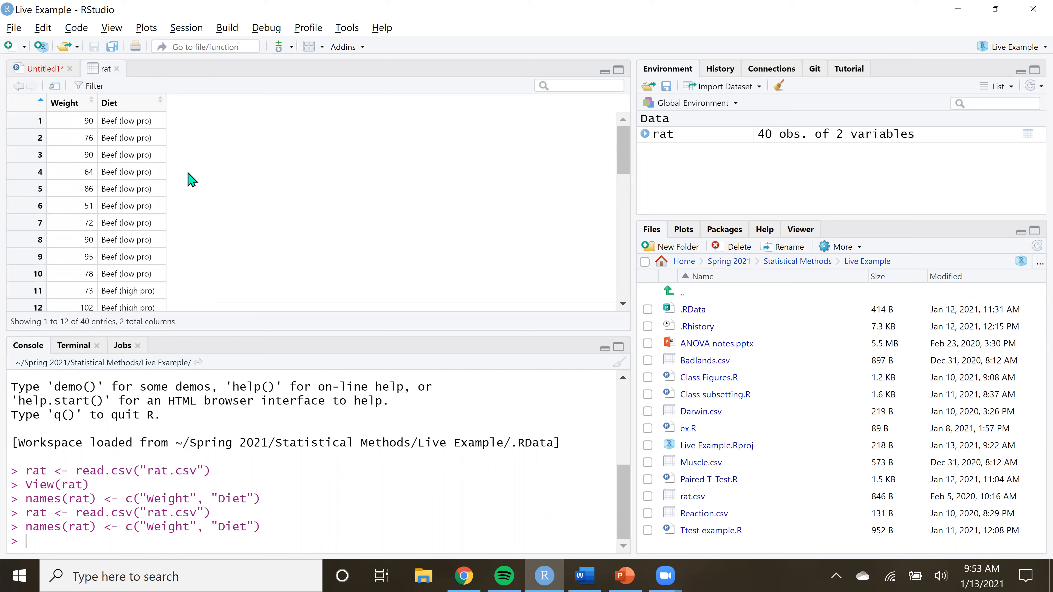
scroll(141, 141, down, 5)
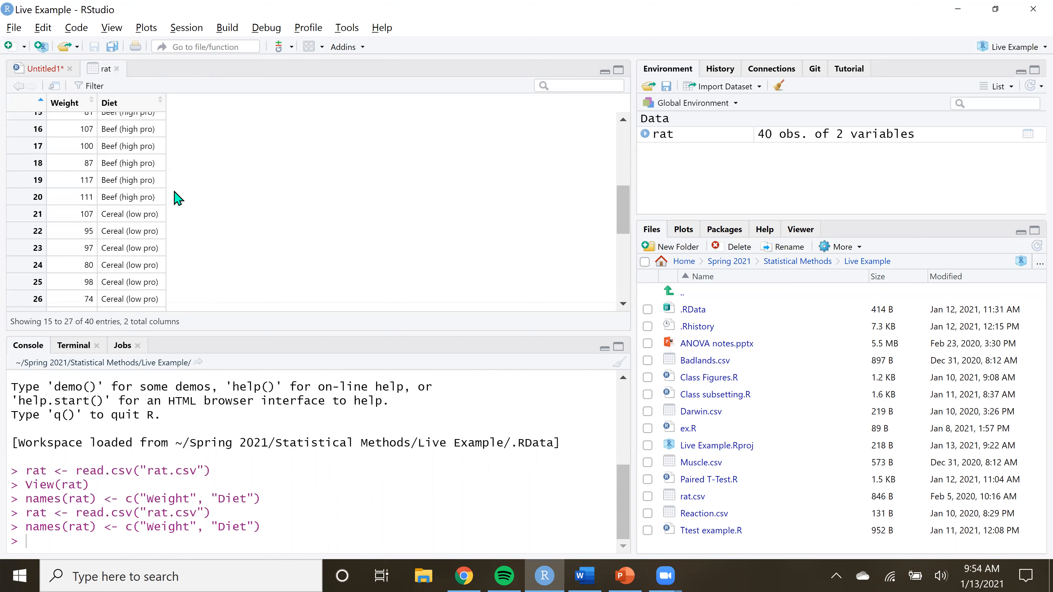
scroll(177, 196, down, 3)
scroll(171, 247, up, 2)
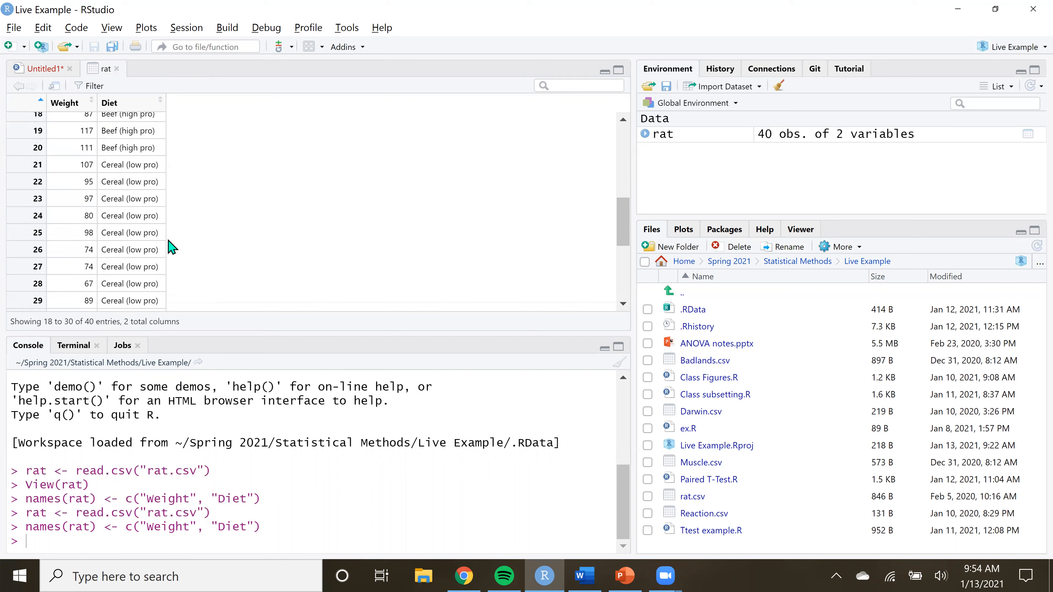
scroll(172, 247, up, 5)
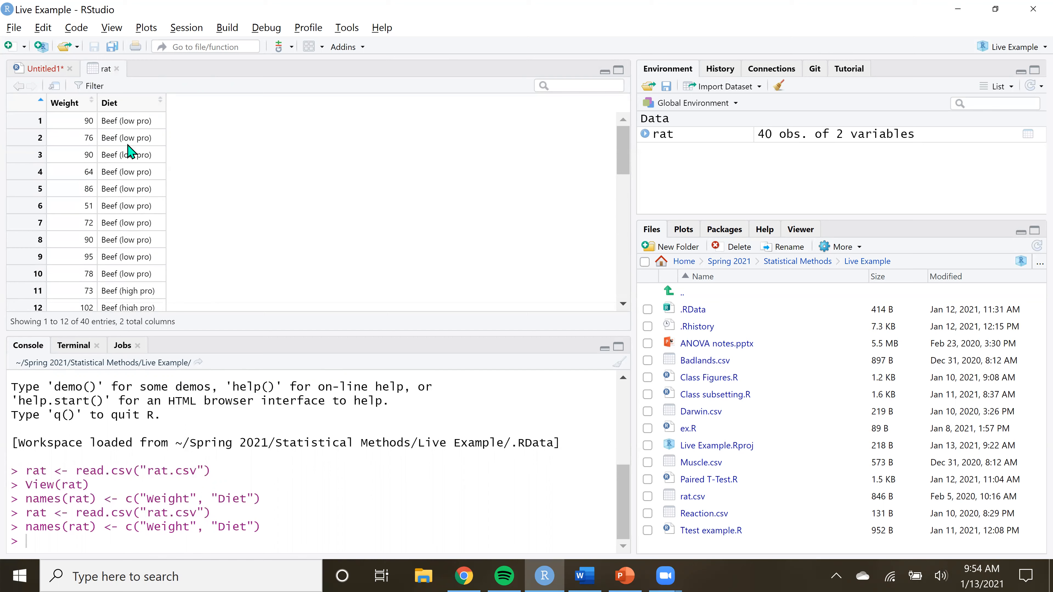
Add the script comments "# Summary (whole data)" and "# Summary by Group", with an extra blank line above the first
click(44, 69)
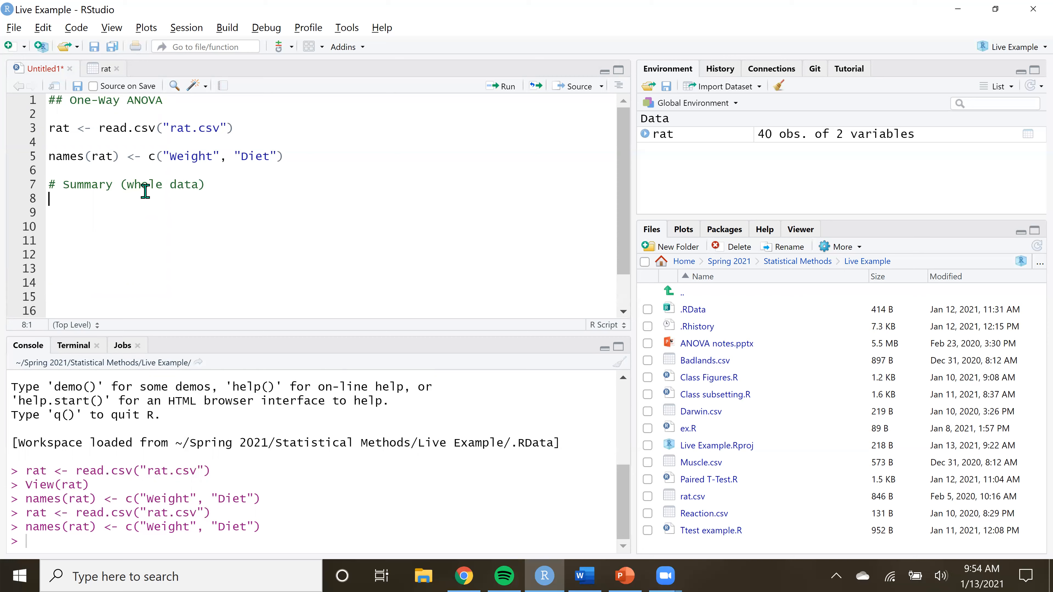
text(mary by Group)
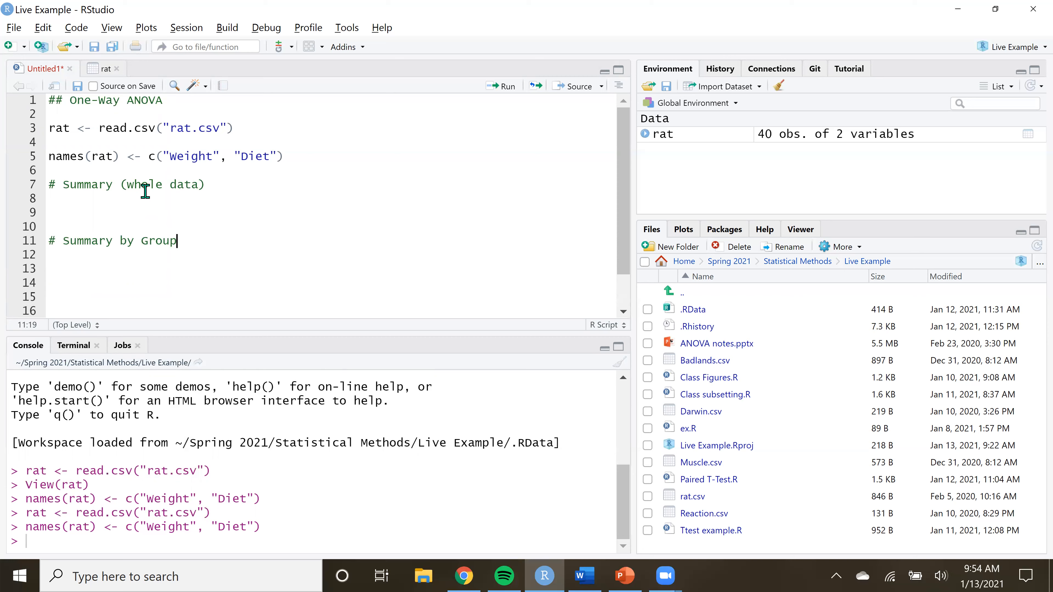
click(94, 210)
click(57, 267)
shift+click(112, 300)
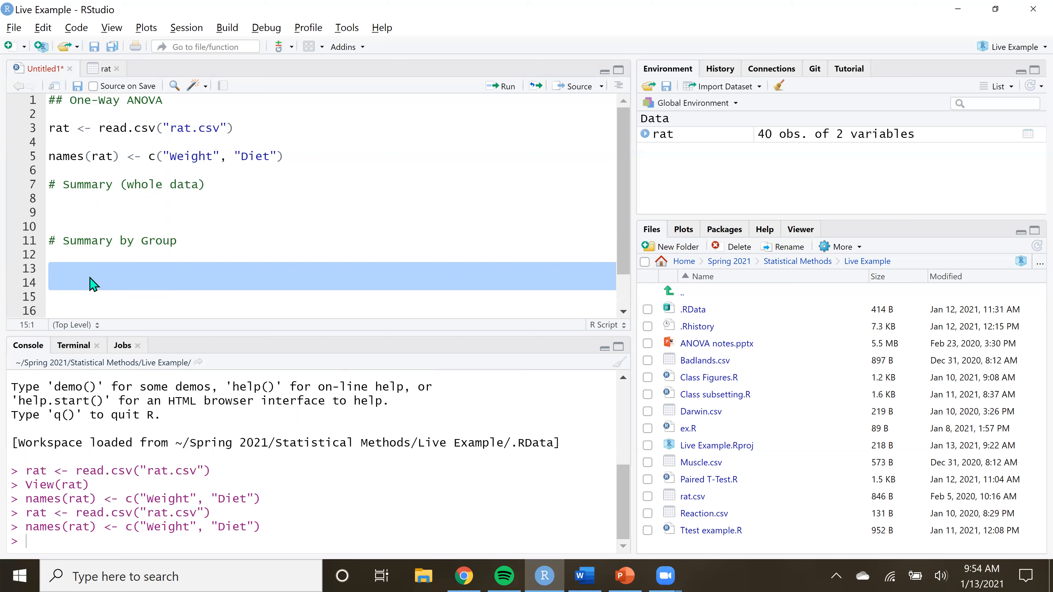
click(76, 285)
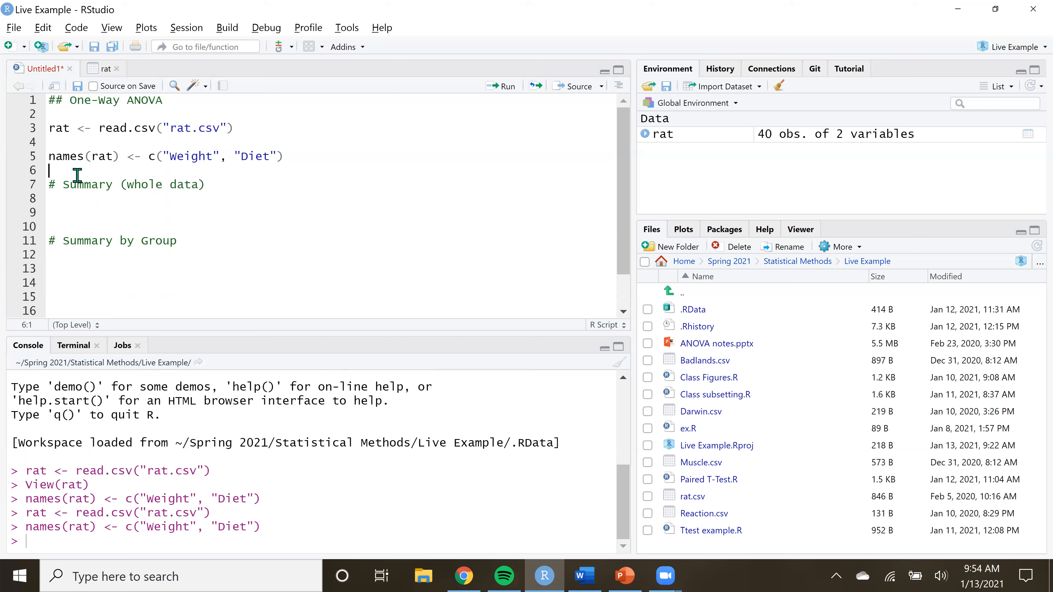
key(Return)
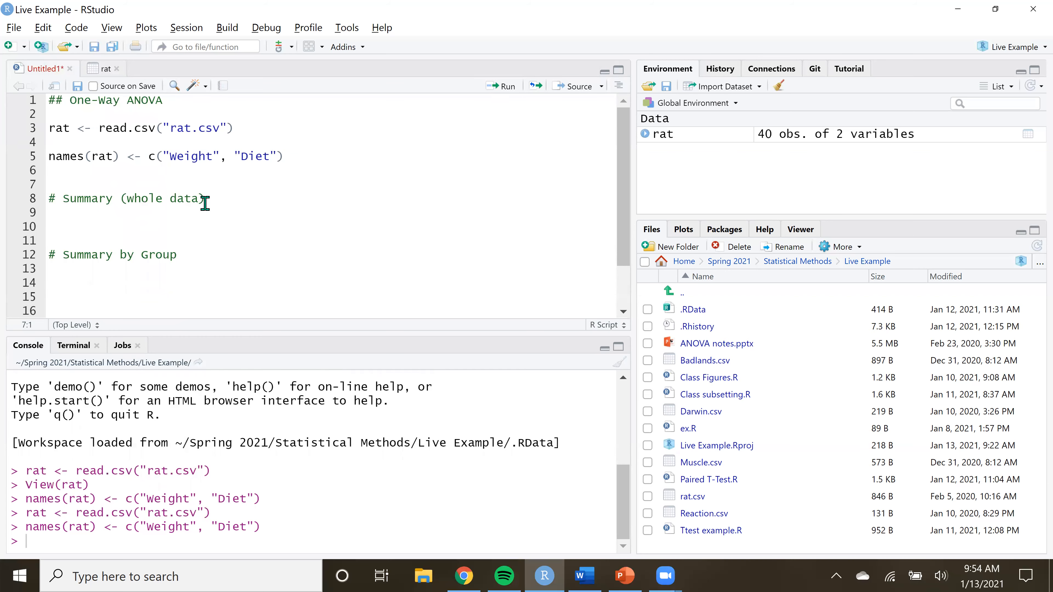
Run the first summary(rat) line and review the Weight statistics and Diet class, checking them against the rat table
scroll(205, 203, down, 1)
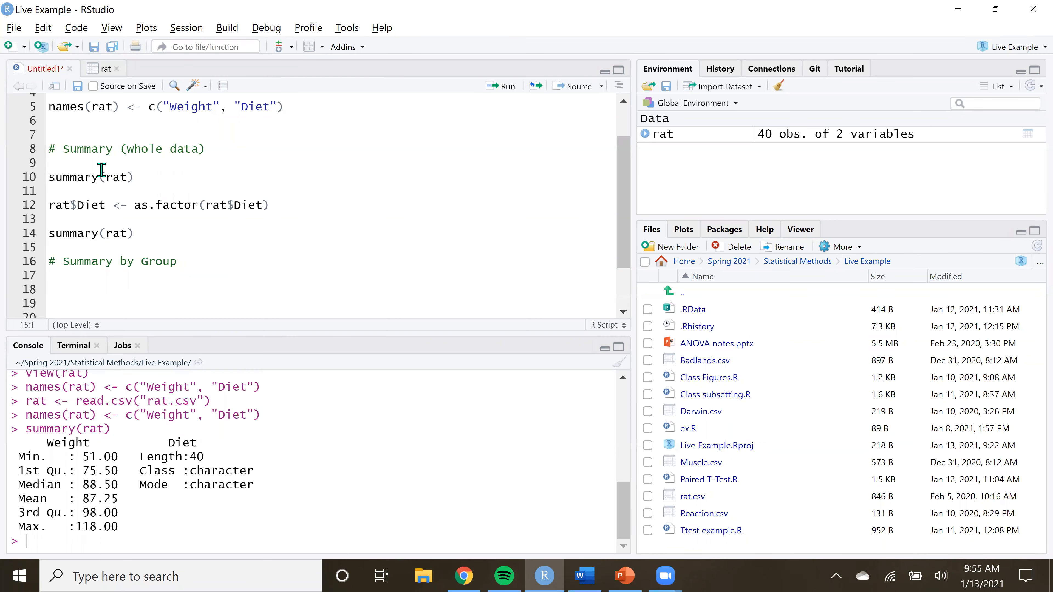
click(144, 179)
key(ctrl+Return)
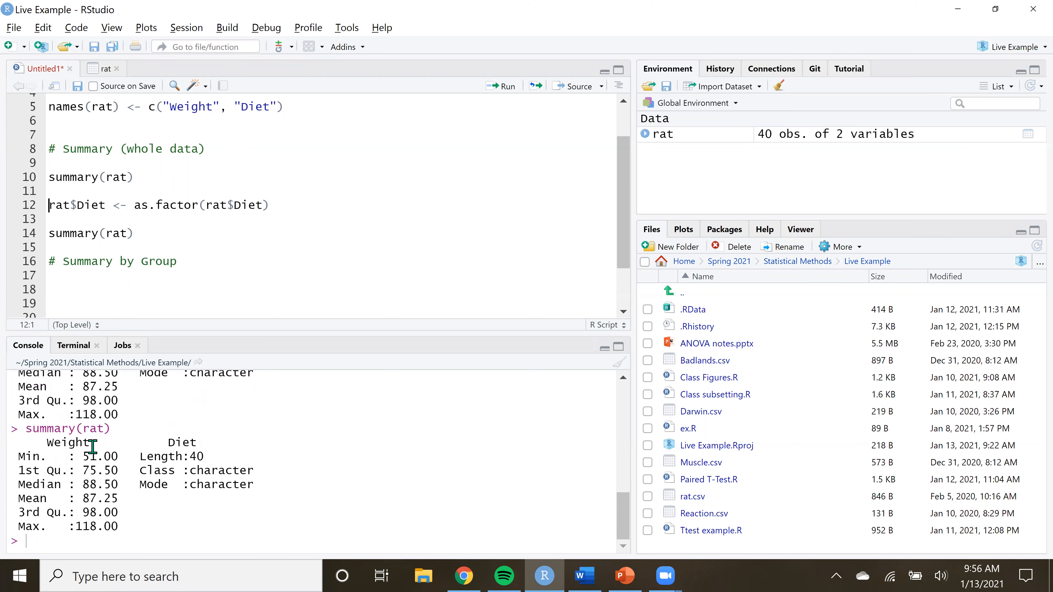
drag(47, 443, 61, 443)
click(71, 467)
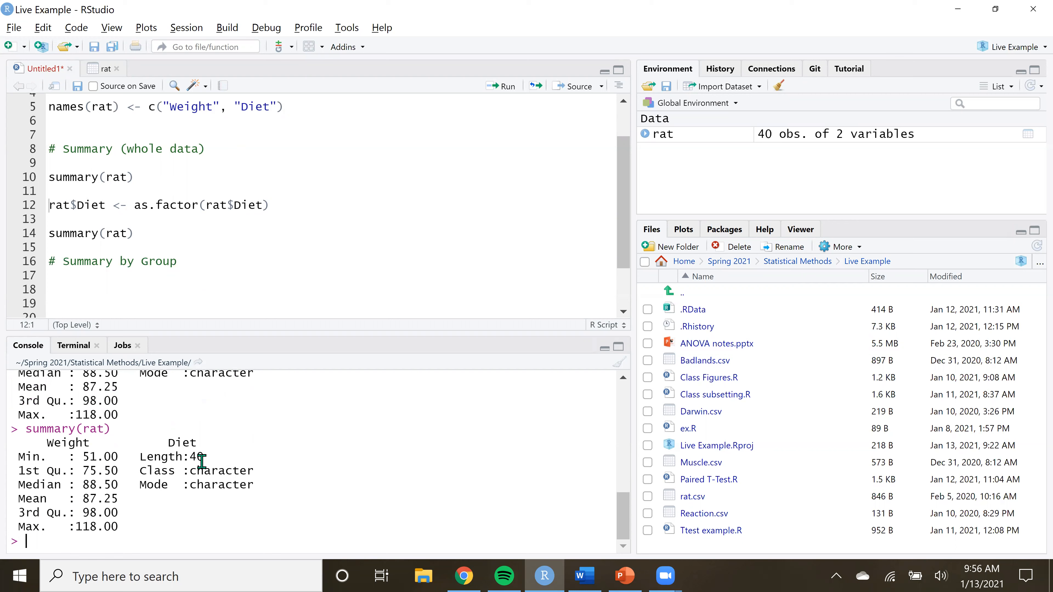
drag(254, 471, 194, 464)
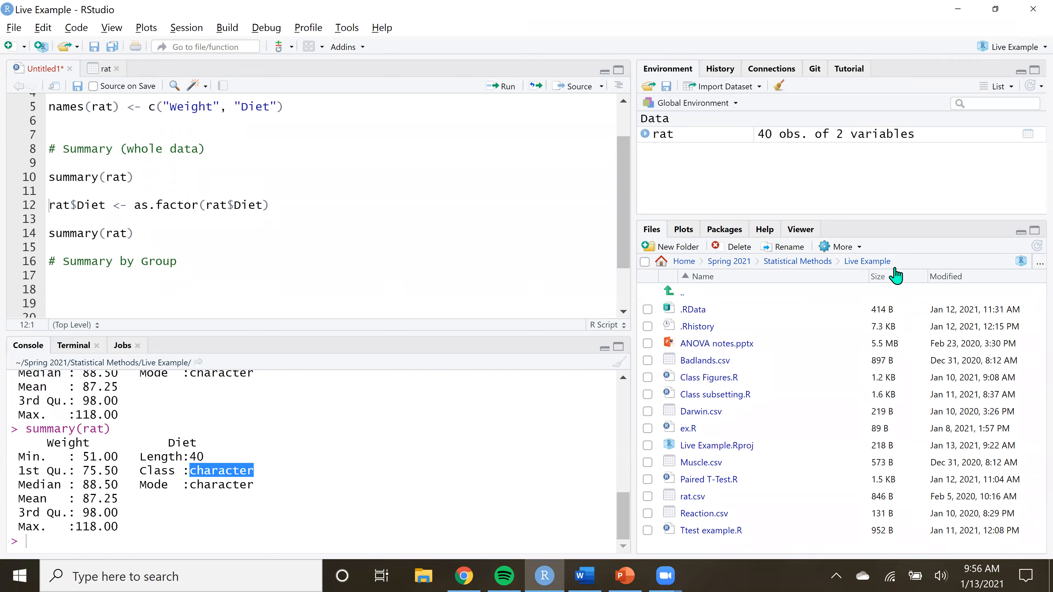
click(104, 69)
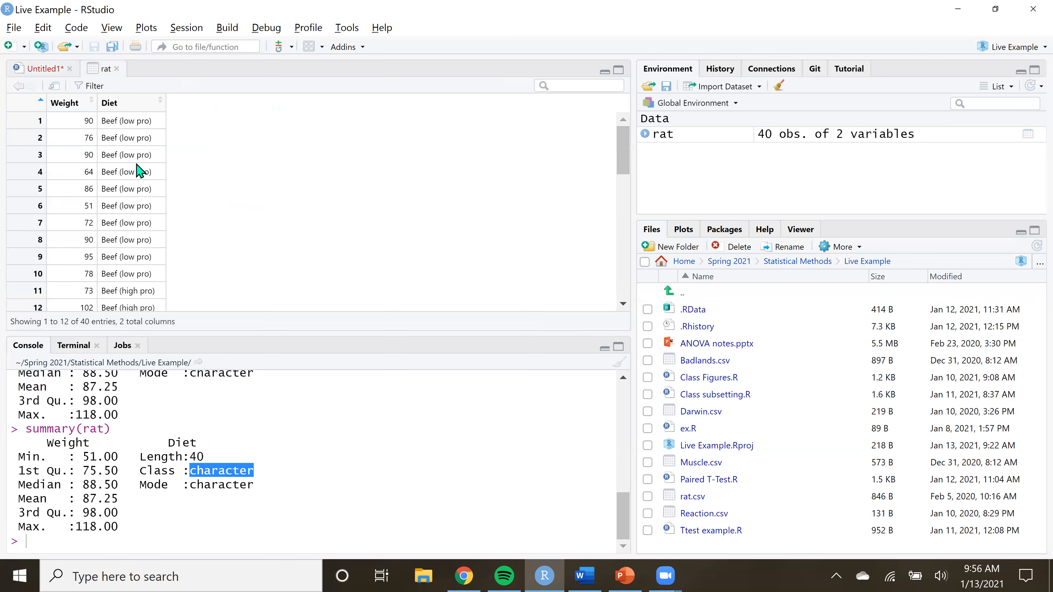
click(34, 69)
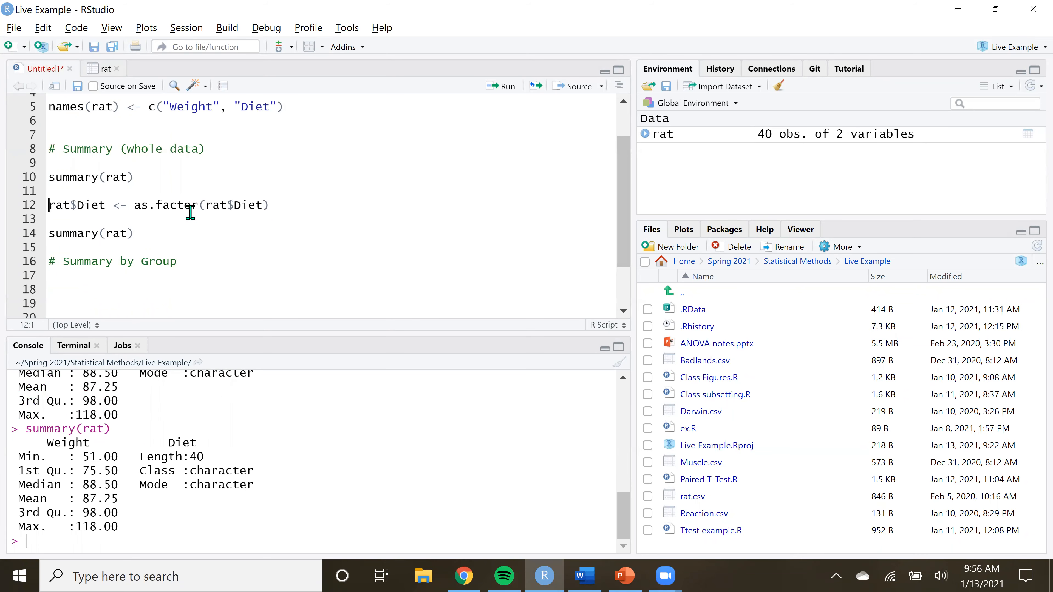
Convert rat$Diet to a factor with as.factor and rerun summary(rat), reviewing how the Diet groups are summarised
drag(200, 205, 135, 205)
drag(108, 205, 49, 205)
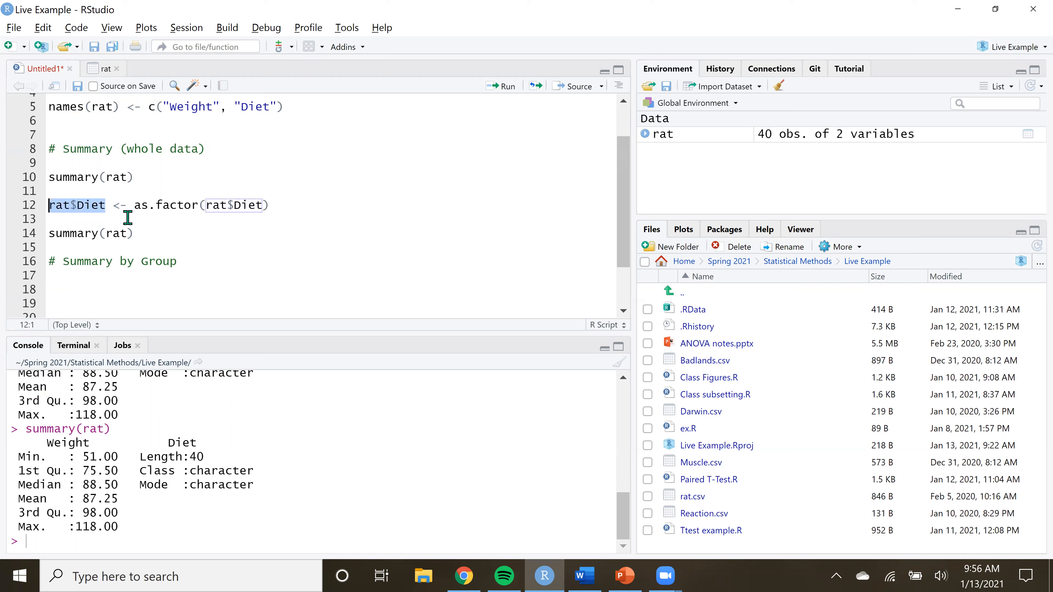
click(277, 207)
key(ctrl+Return)
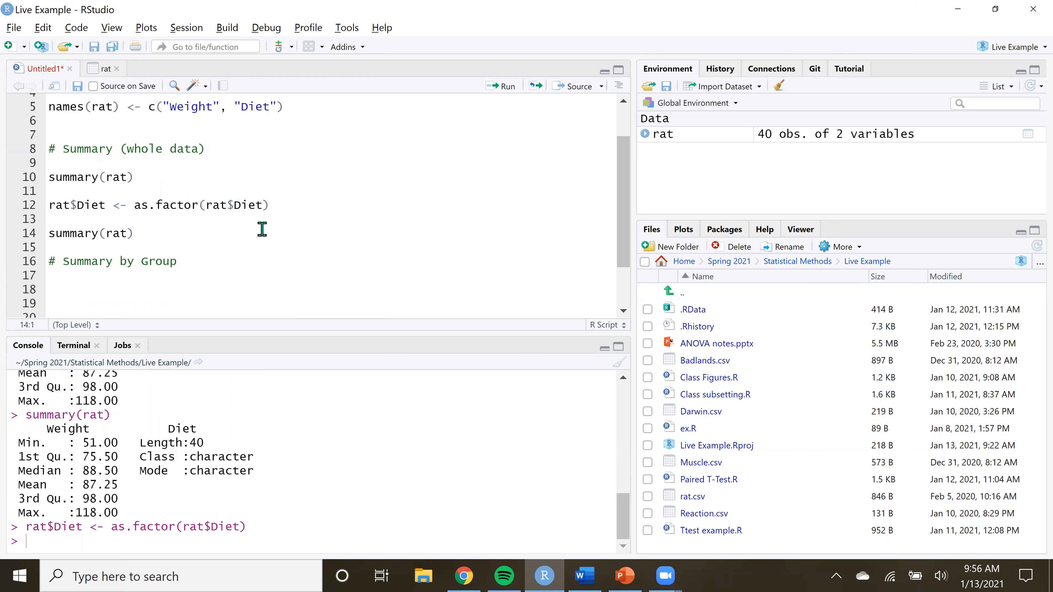
key(ctrl+Return)
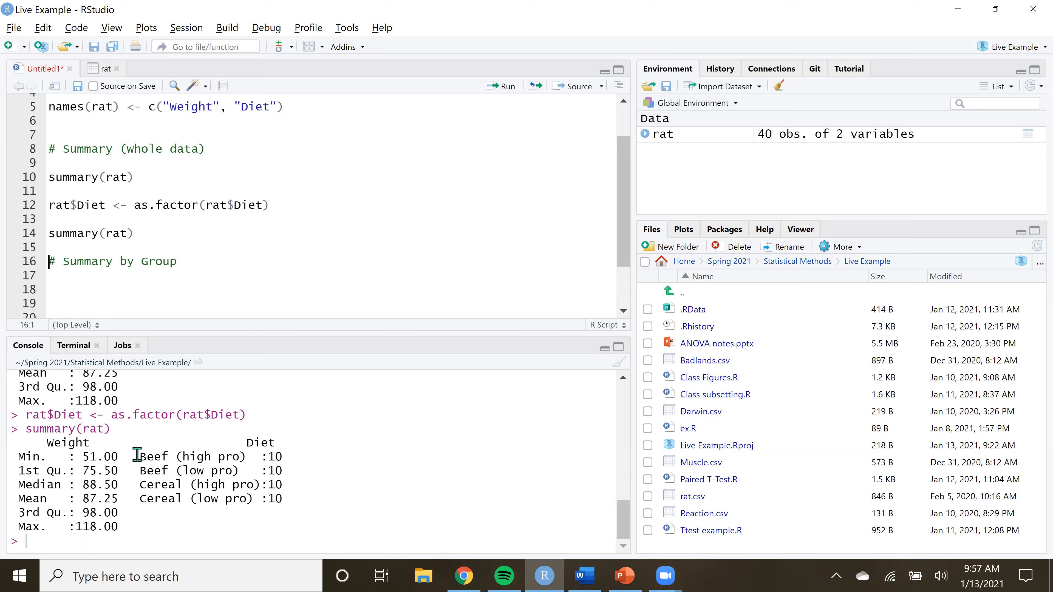
double_click(260, 441)
click(141, 459)
scroll(188, 183, up, 3)
click(162, 255)
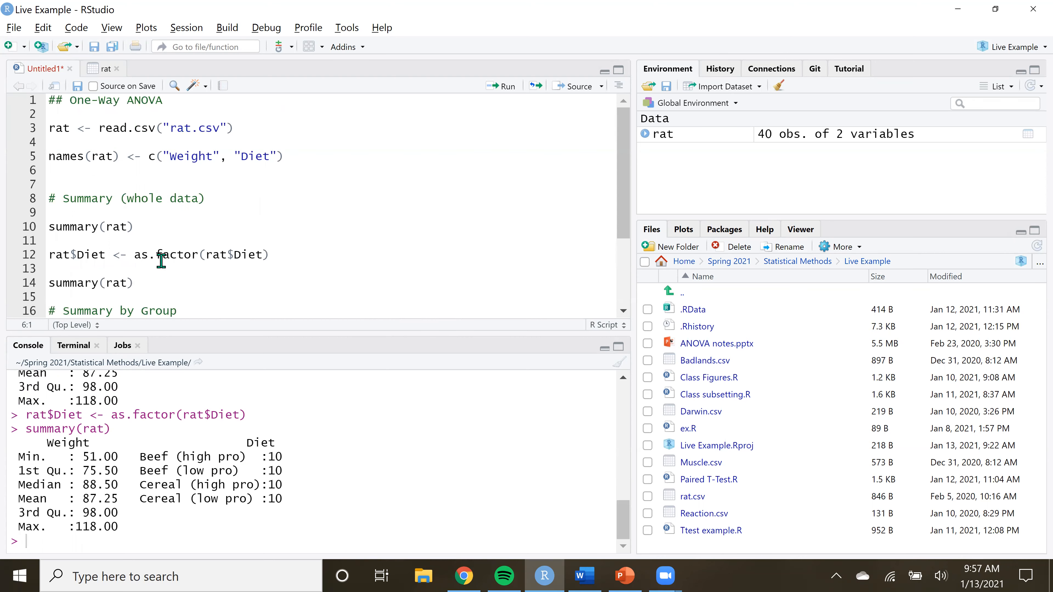
scroll(169, 303, down, 2)
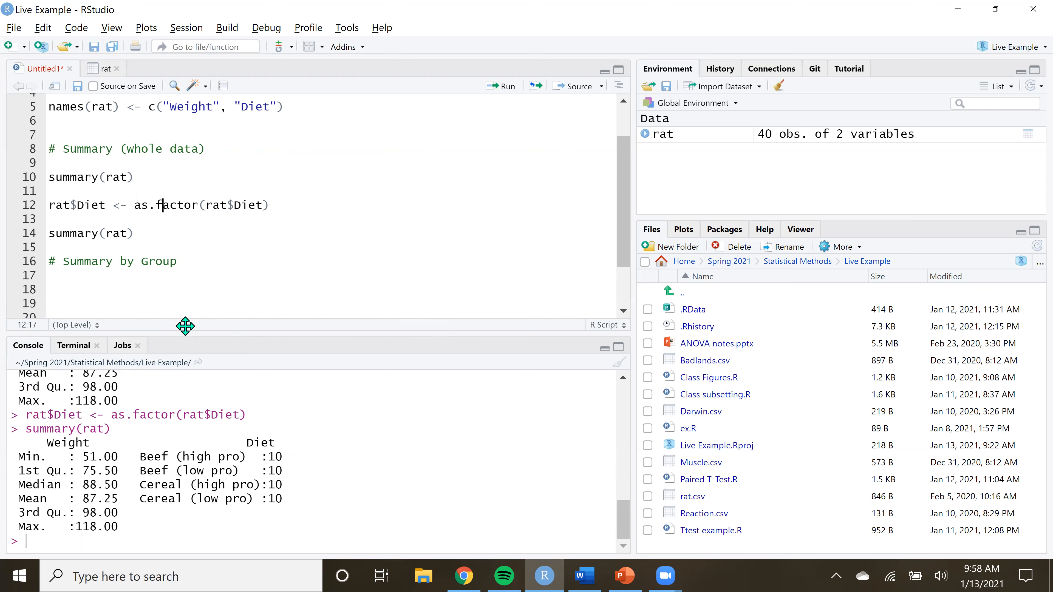
Review the pipe operator in the sum_by_diet code under "# Summary by Group" and enlarge the script pane over the console
click(143, 301)
scroll(136, 308, down, 2)
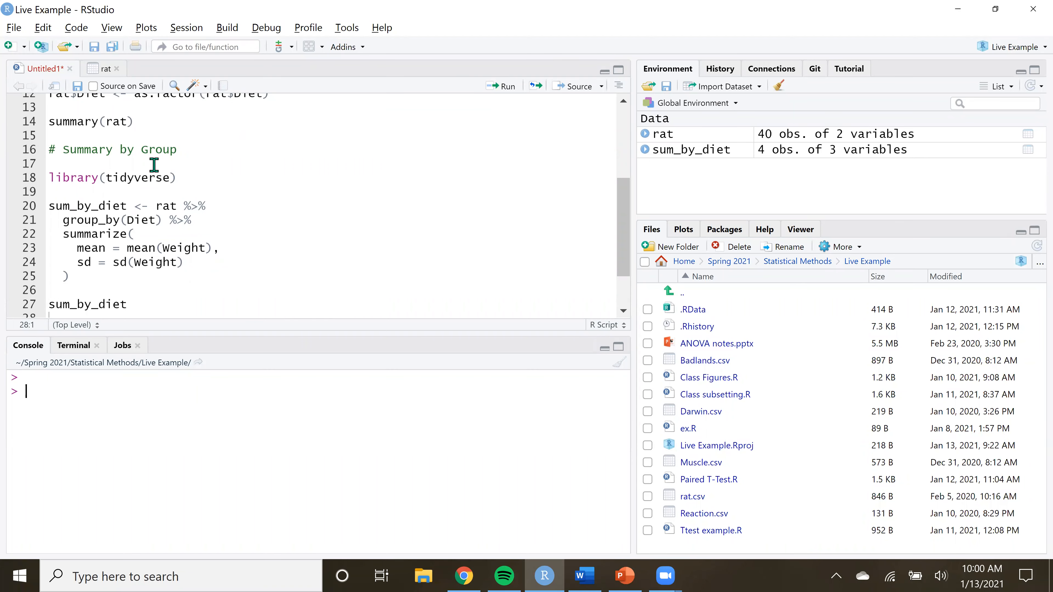
click(185, 180)
drag(184, 205, 211, 209)
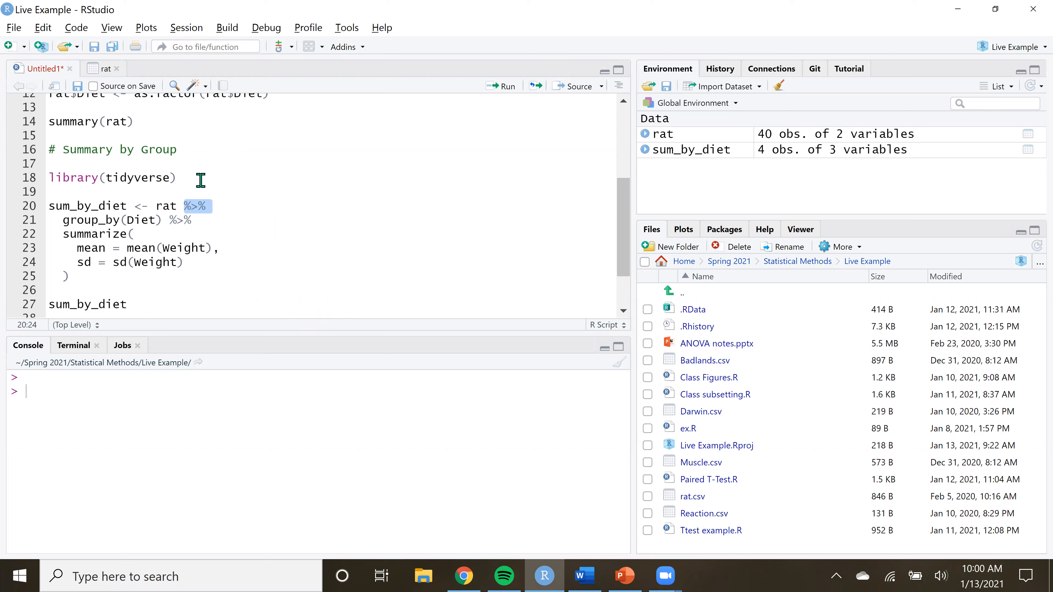
drag(330, 335, 332, 390)
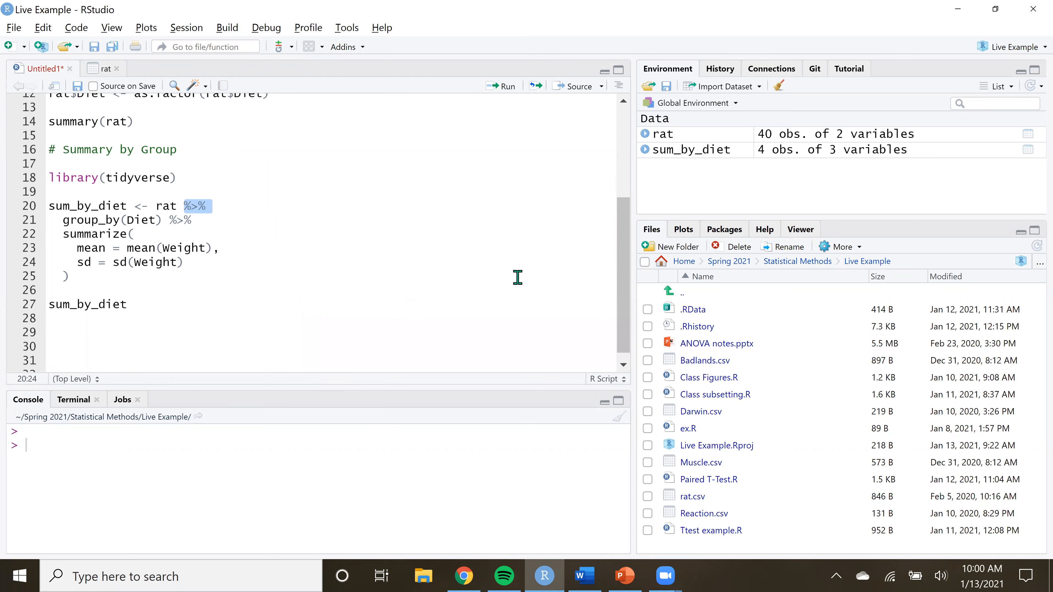
scroll(98, 239, up, 1)
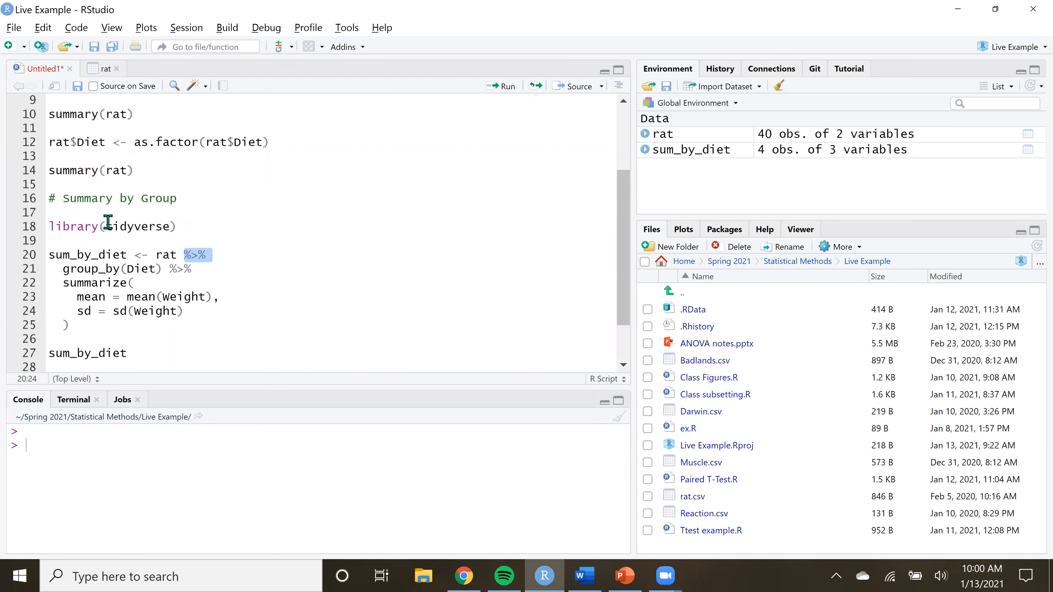
Add library(tidyverse) directly under the "## One-Way ANOVA" heading, run it, and leave a blank line before the read.csv line
scroll(138, 201, up, 2)
click(90, 115)
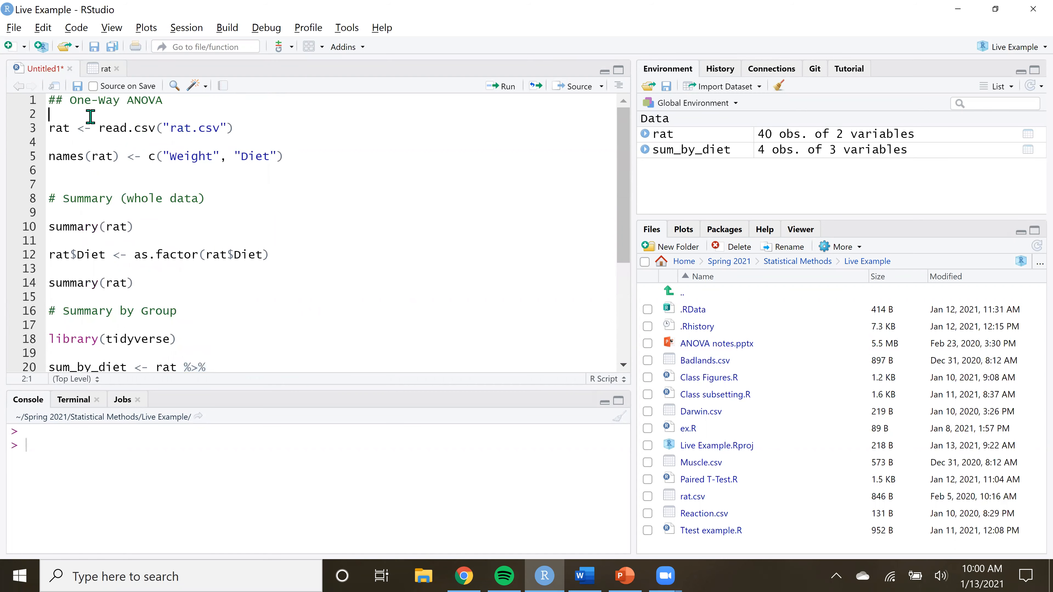
text(library(tidyverse)
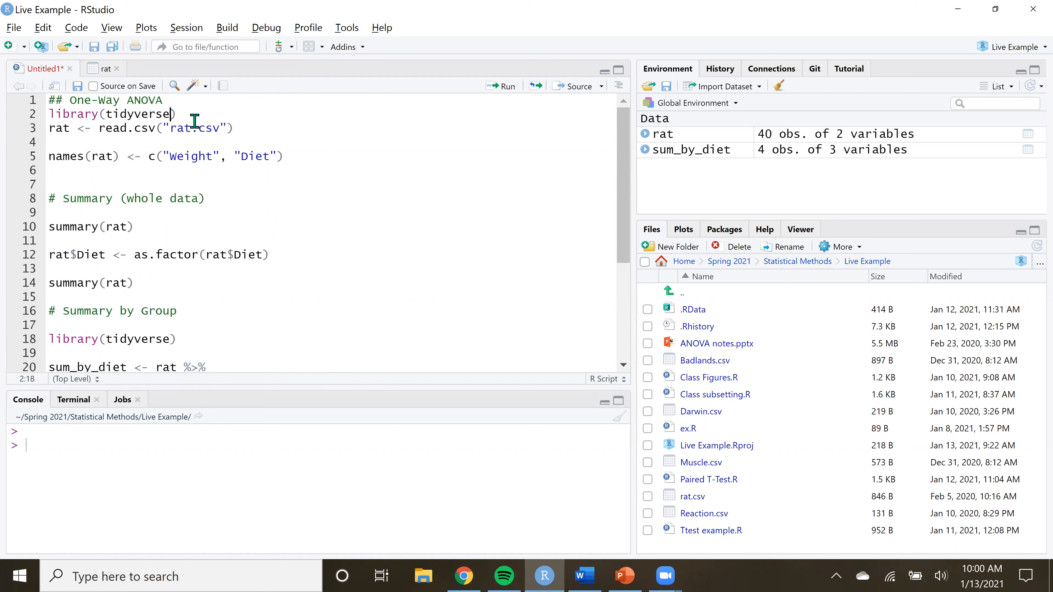
key(ctrl+Return)
key(Return)
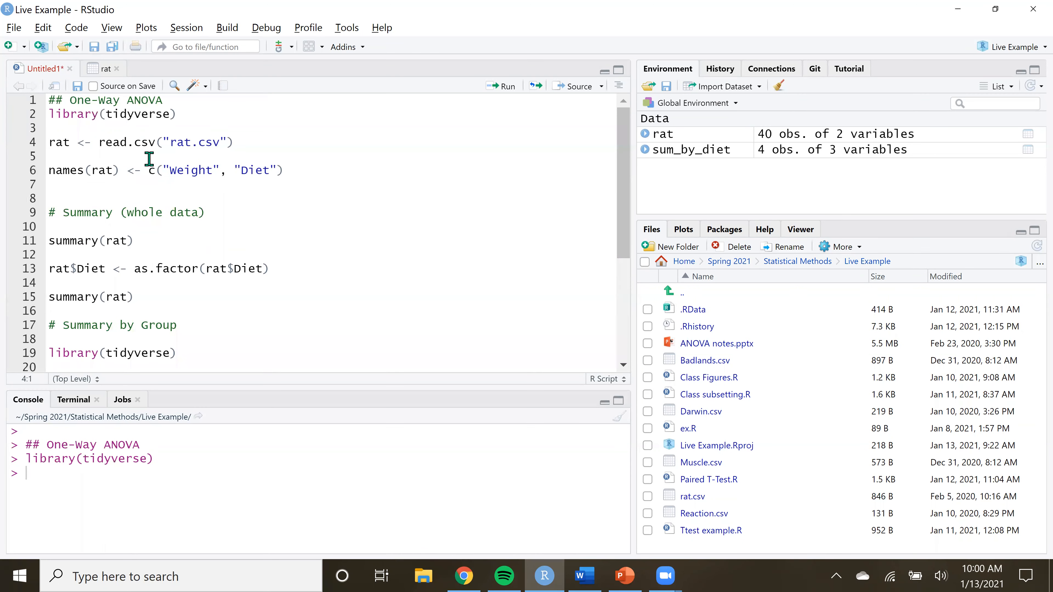
Review the group_by(Diet) line of the sum_by_diet code and check it against the Diet column of the rat table
scroll(233, 216, down, 5)
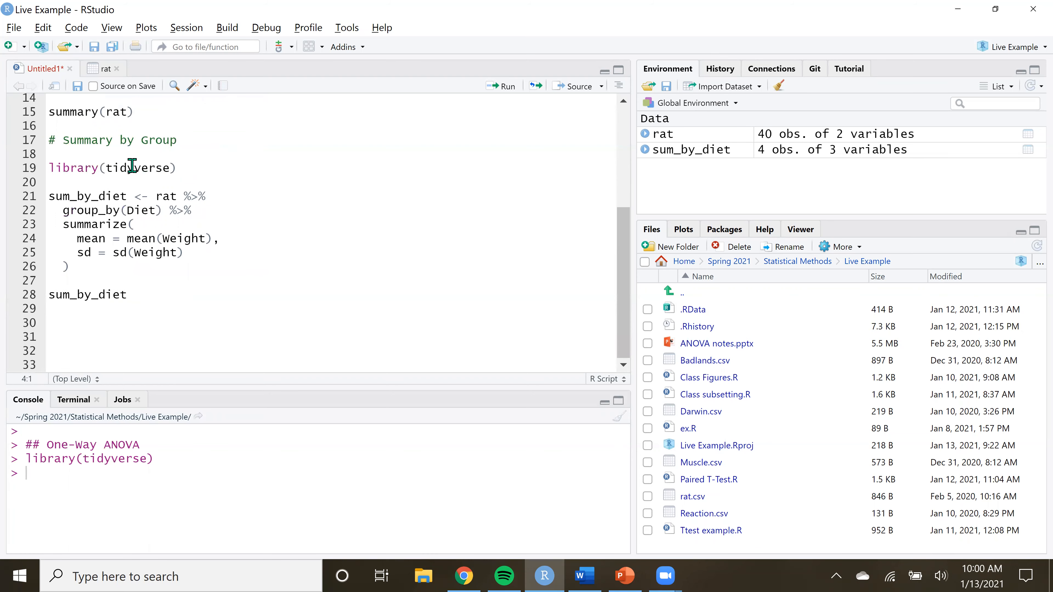
double_click(168, 197)
drag(63, 210, 164, 211)
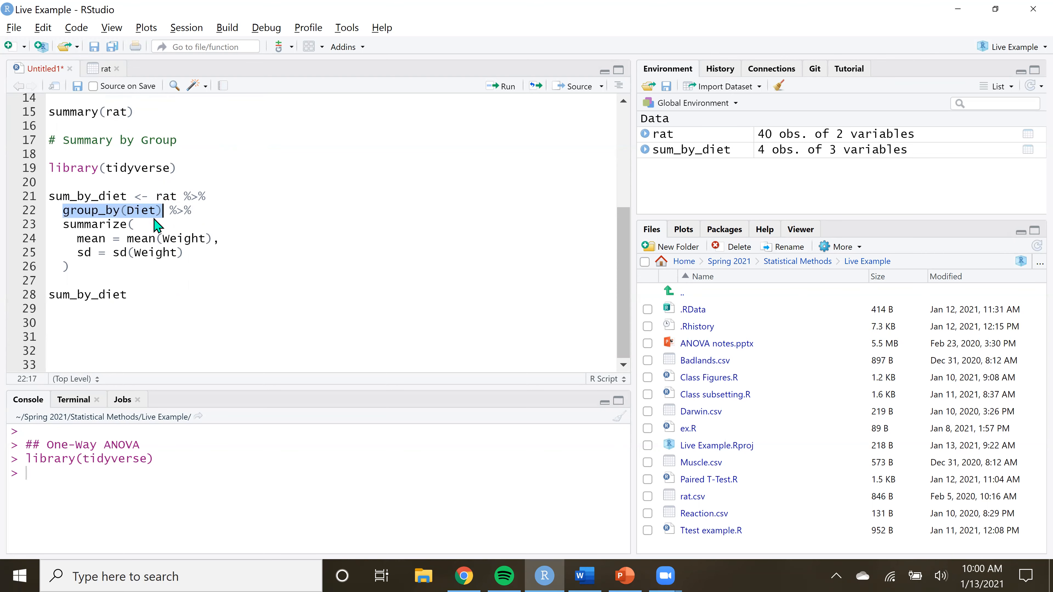
click(106, 69)
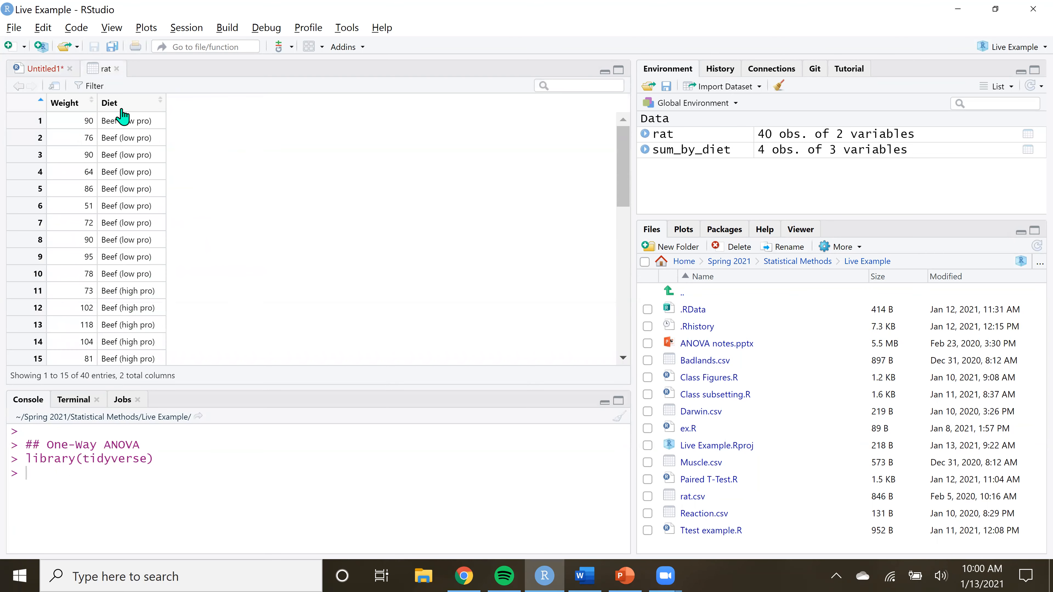
click(53, 70)
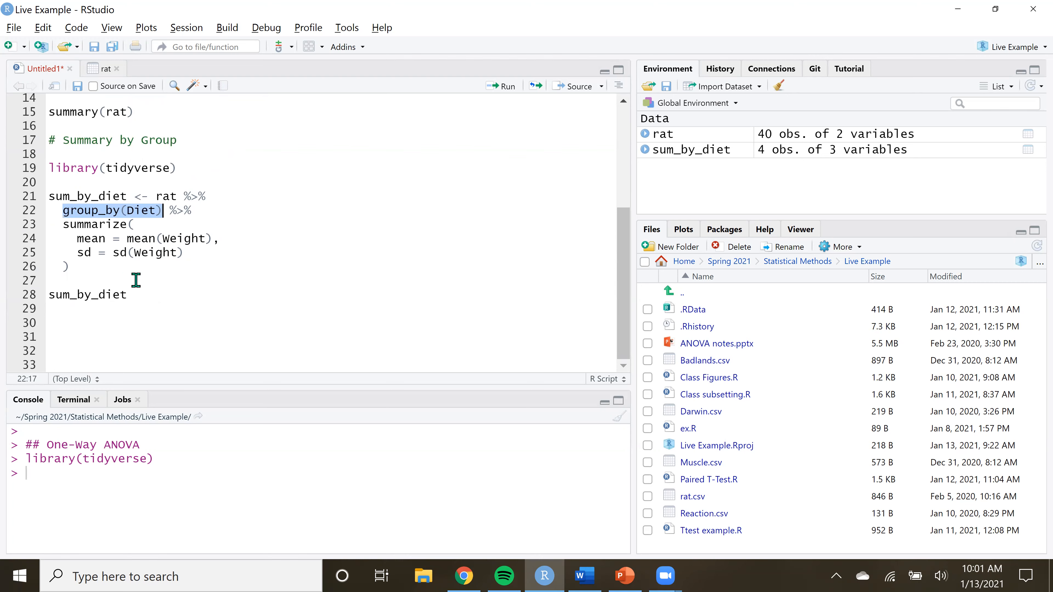
Run the sum_by_diet code to compute mean and sd of Weight per Diet, and print sum_by_diet in the console
click(125, 269)
key(ctrl+Return)
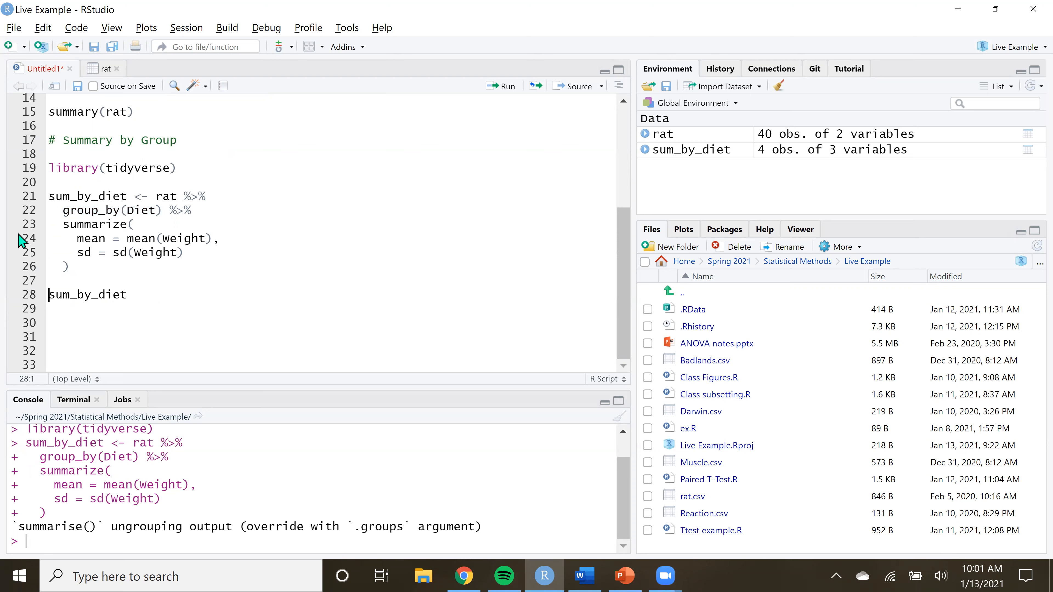
drag(157, 196, 50, 183)
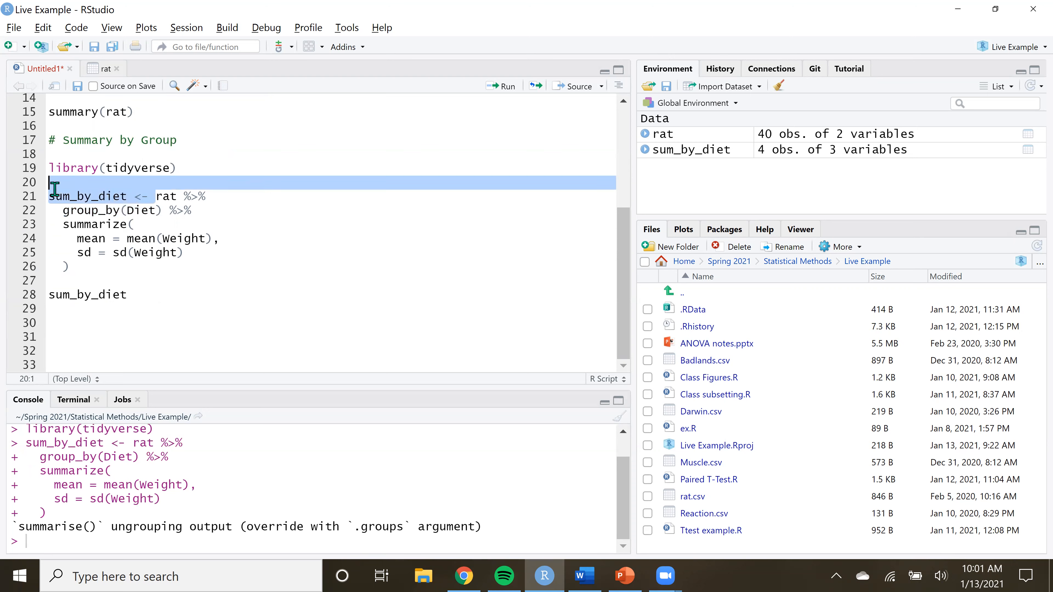
click(103, 289)
click(147, 295)
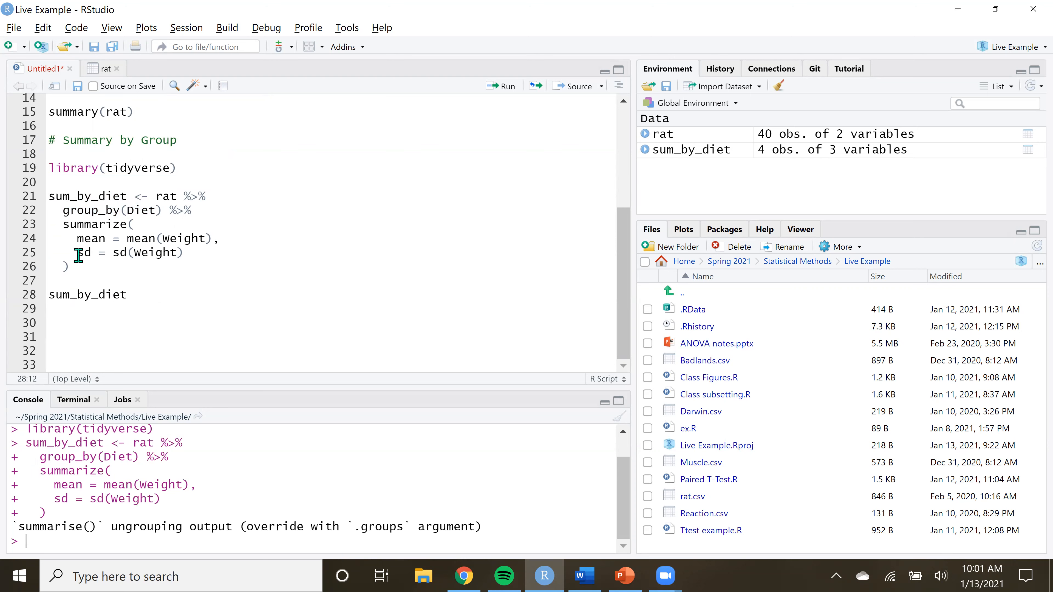
key(ctrl+Return)
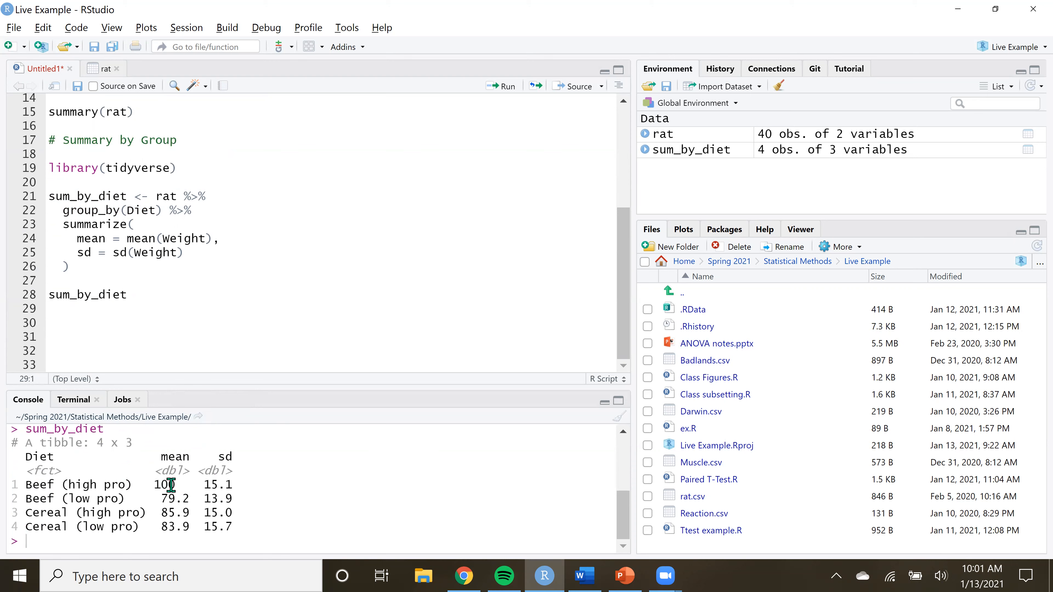
Compare the mean and sd values of the beef and cereal diet groups in the printed sum_by_diet table
drag(211, 484, 224, 482)
click(210, 486)
drag(203, 485, 234, 485)
click(259, 493)
drag(86, 527, 111, 529)
click(162, 529)
drag(231, 499, 30, 500)
click(33, 500)
drag(189, 499, 250, 494)
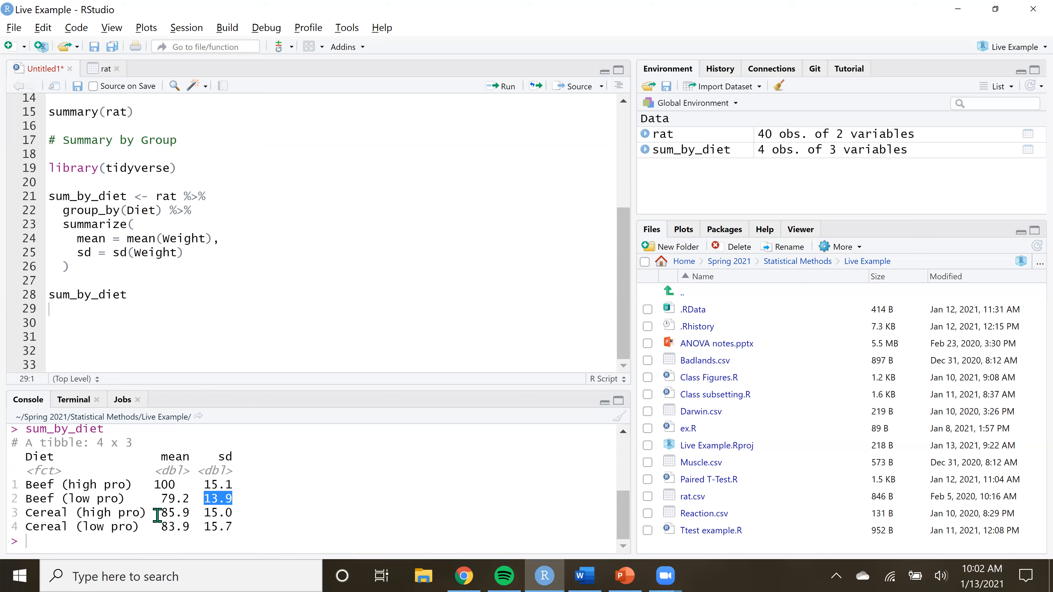
drag(161, 513, 274, 488)
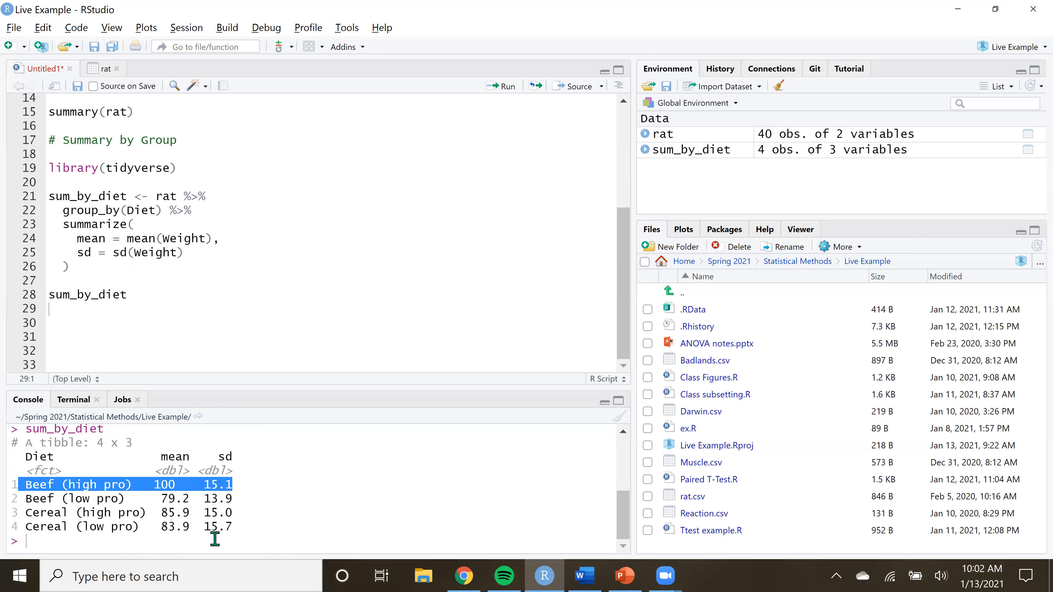
click(262, 498)
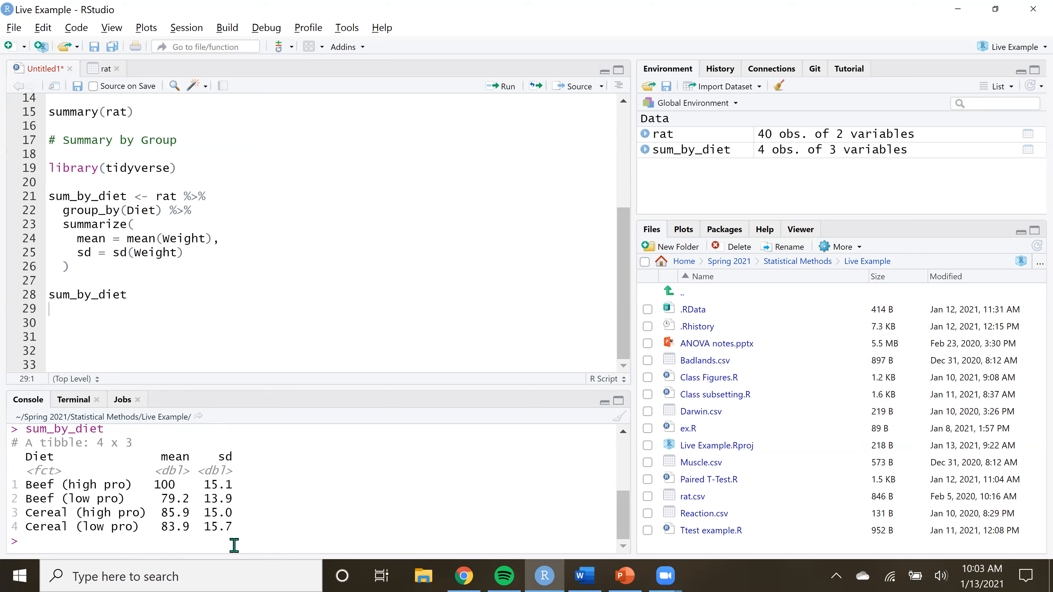
Add the comment "# Visualize differences" below sum_by_diet, append many blank lines, and place the cursor two lines beneath the comment
click(56, 322)
text(Visualize difference)
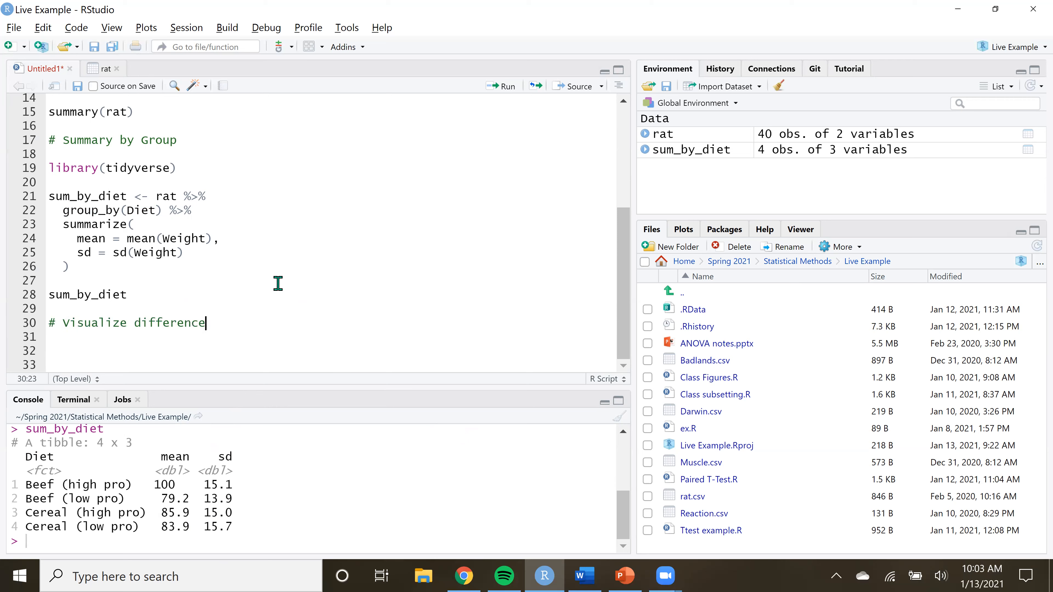
text(s)
key(Return)
key(Return)
key(Return)
key(Return)
key(Return)
key(Return)
key(Return)
key(Return)
key(Return)
key(Return)
key(Return)
key(Return)
key(Return)
key(Return)
key(Return)
key(Return)
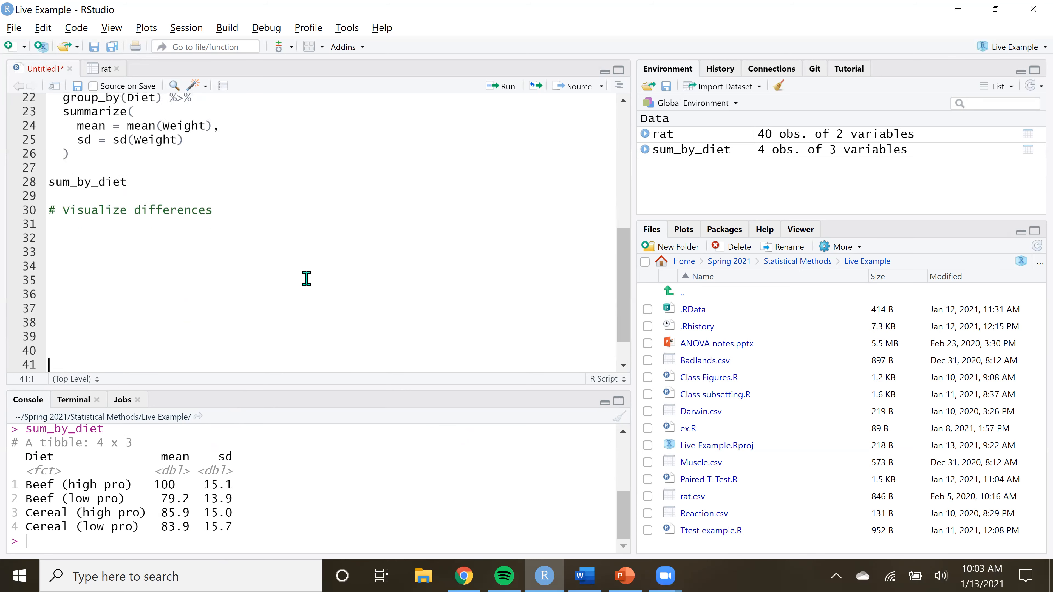
key(Return)
key(Return)
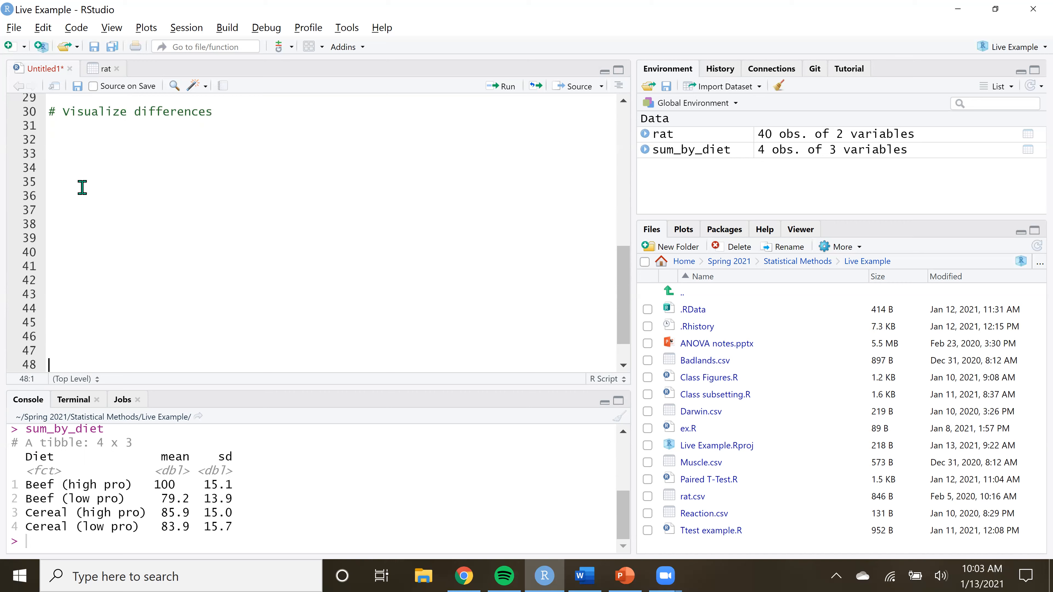
click(71, 149)
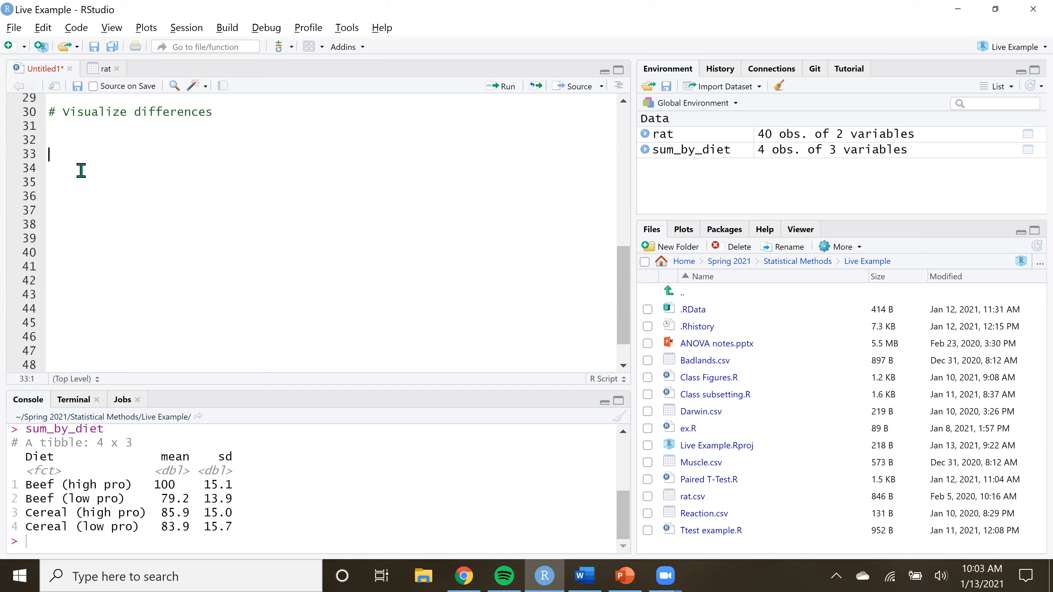
click(74, 140)
Look through the Weight and Diet columns of the rat table, from the beef rows to the cereal rows
click(106, 70)
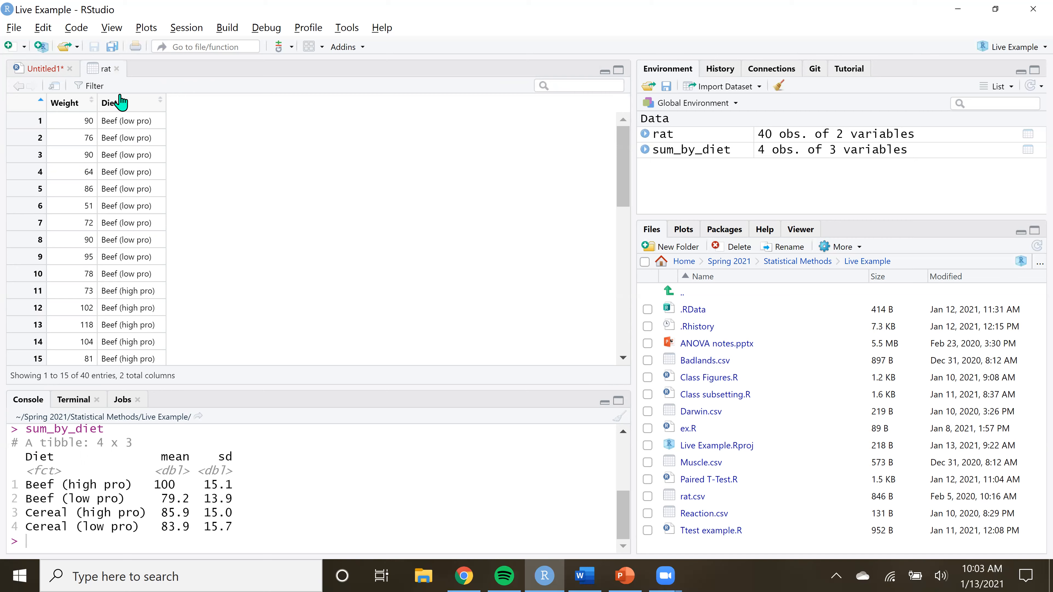
scroll(123, 139, down, 10)
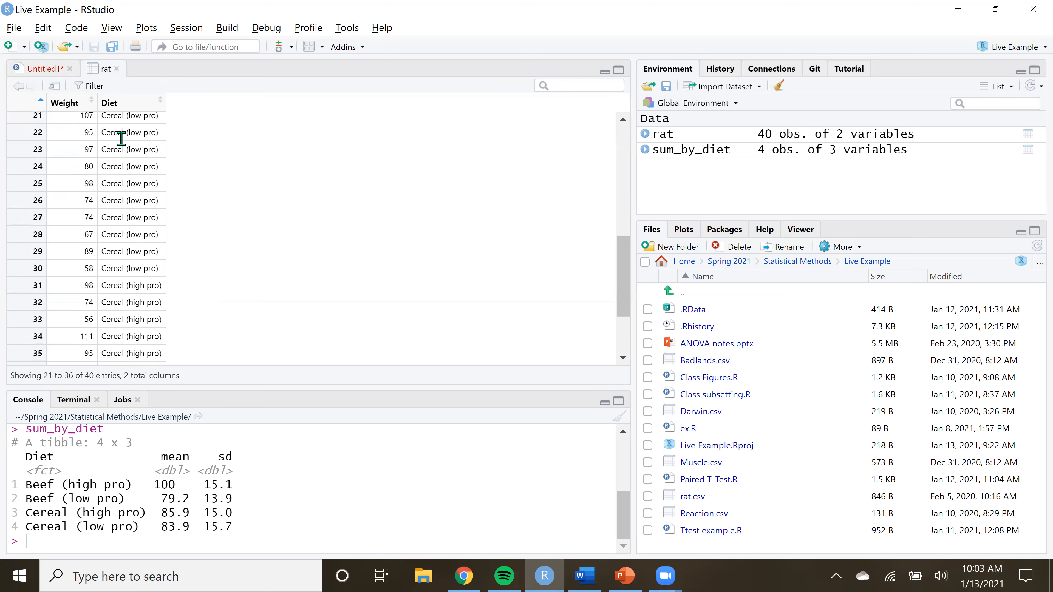
scroll(129, 203, up, 10)
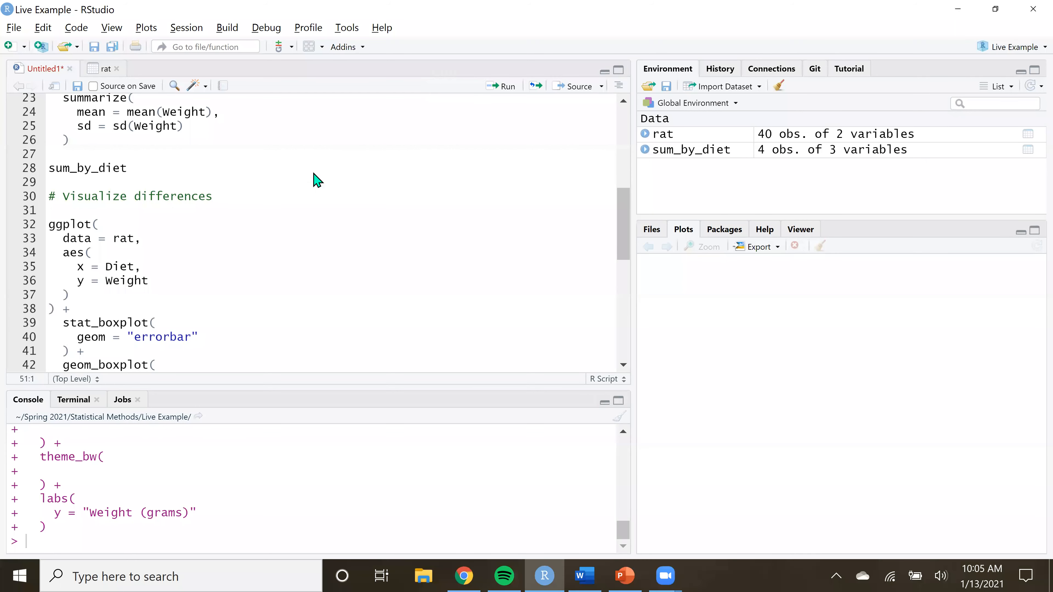
Run only the base ggplot() call with data = rat, x = Diet and y = Weight, checking these variables against the rat table
scroll(313, 178, down, 1)
scroll(274, 222, down, 1)
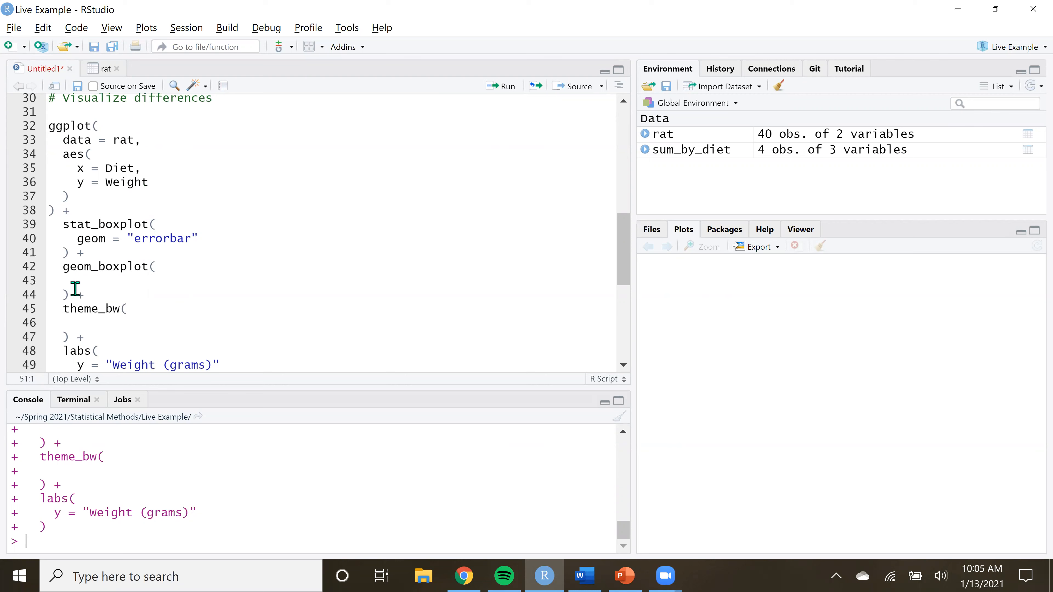
mouse_move(74, 314)
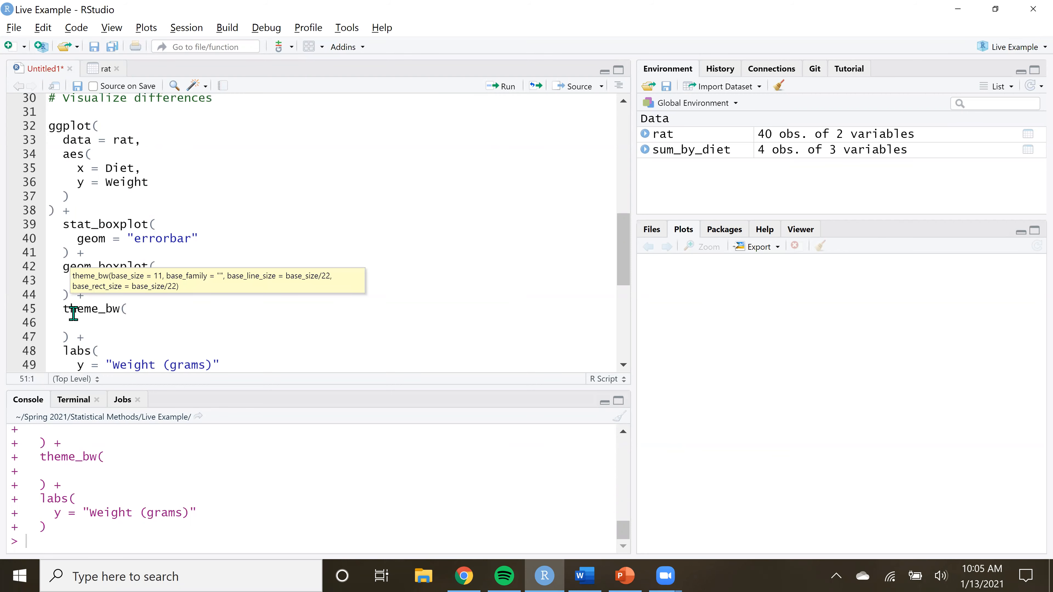
drag(65, 206, 25, 125)
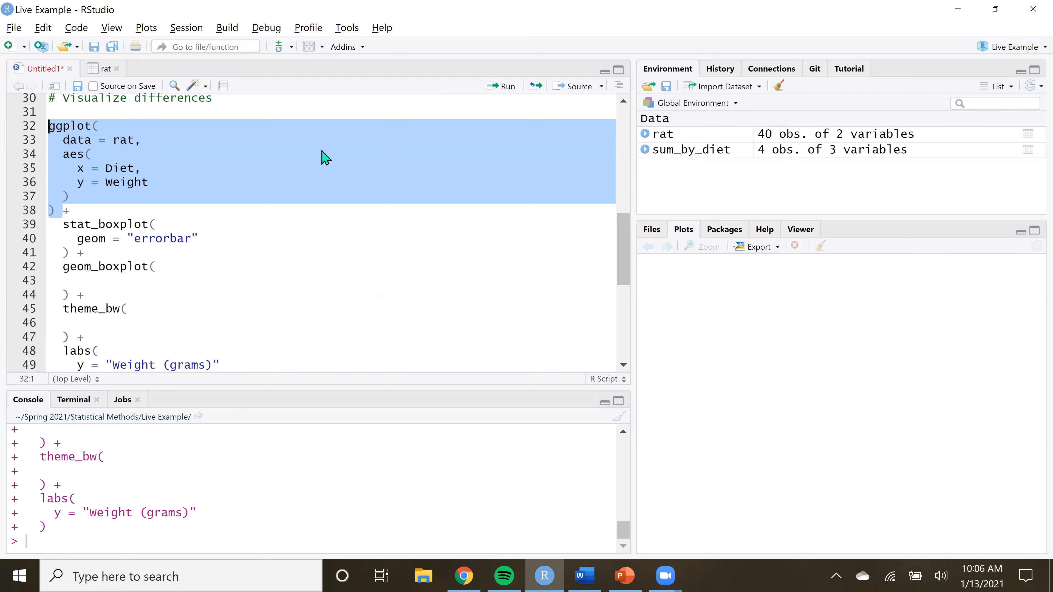
click(99, 70)
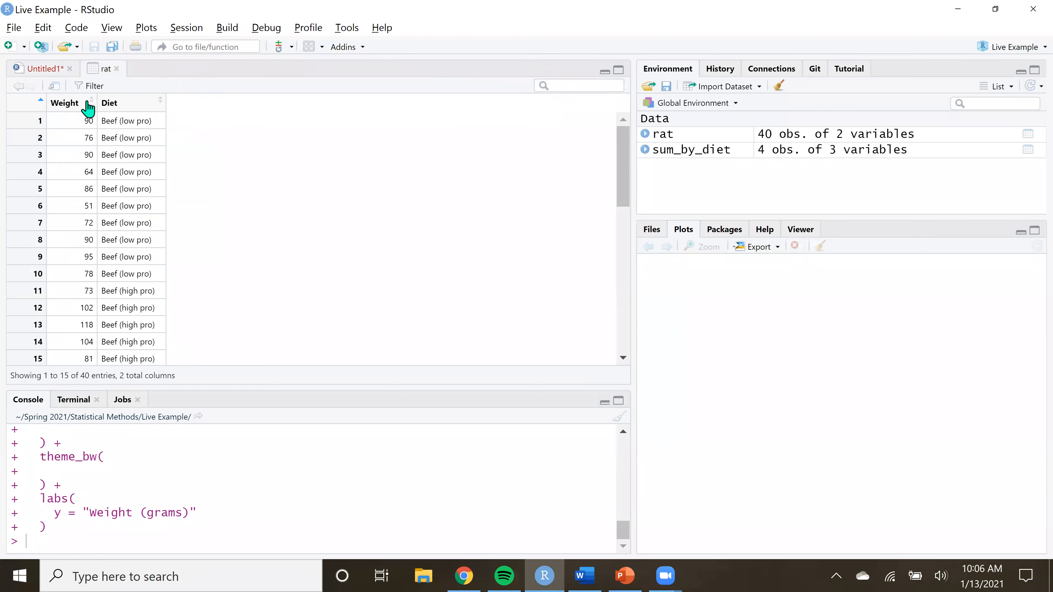
click(45, 68)
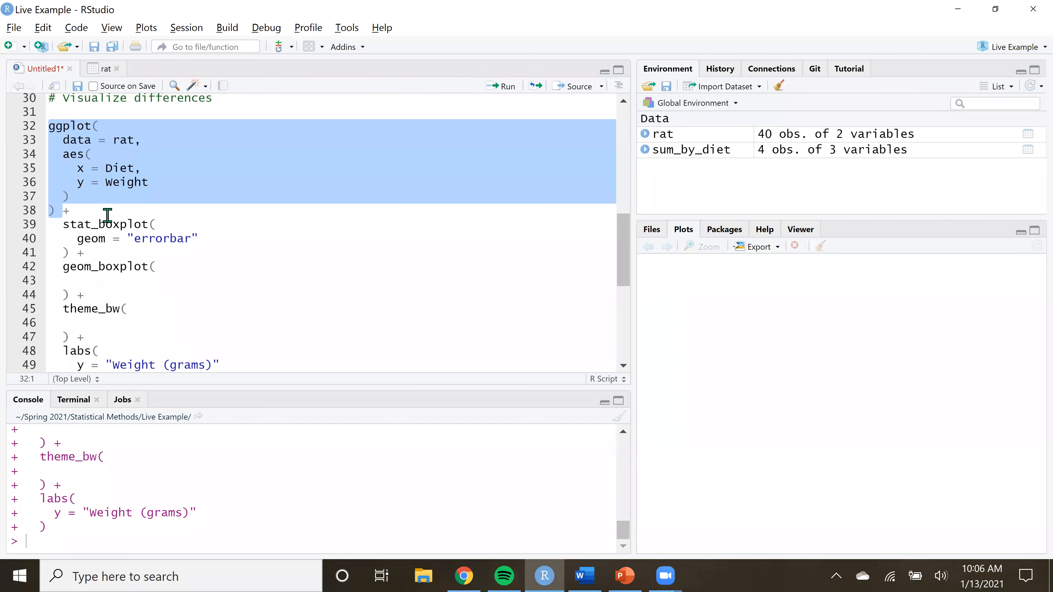
key(ctrl+Return)
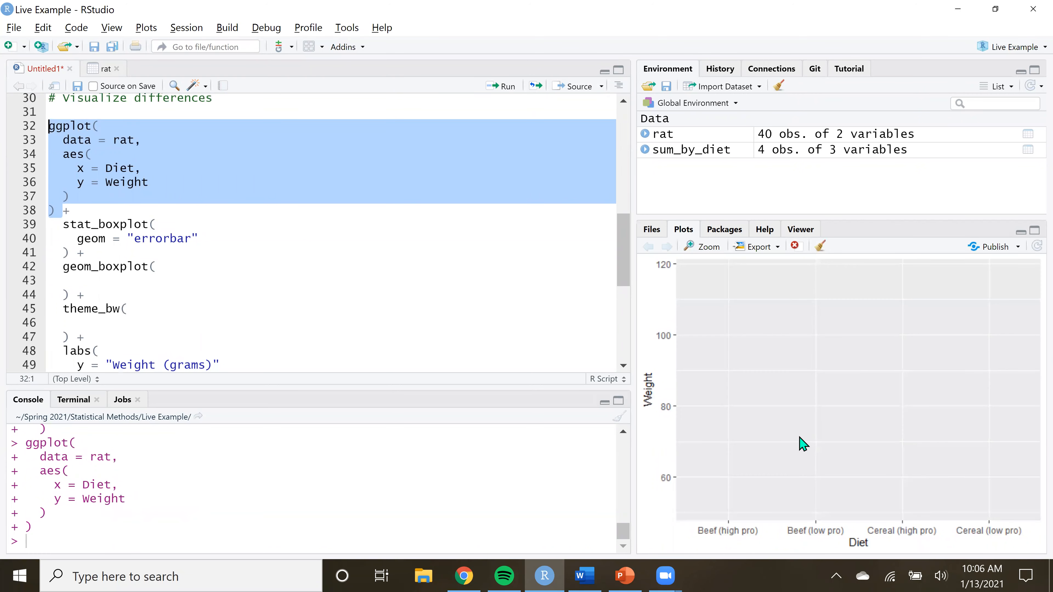
Redraw the plot with the stat_boxplot "errorbar" layer included, and again with the geom_boxplot layer added
drag(76, 252, 49, 211)
shift+click(23, 128)
key(ctrl+Return)
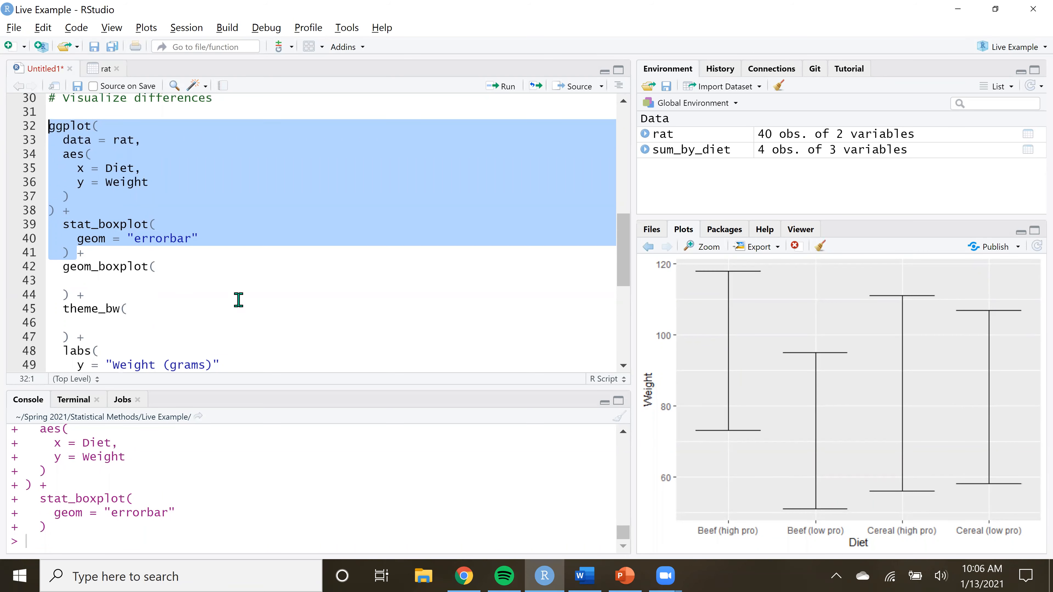
drag(77, 295, 26, 132)
key(ctrl+Return)
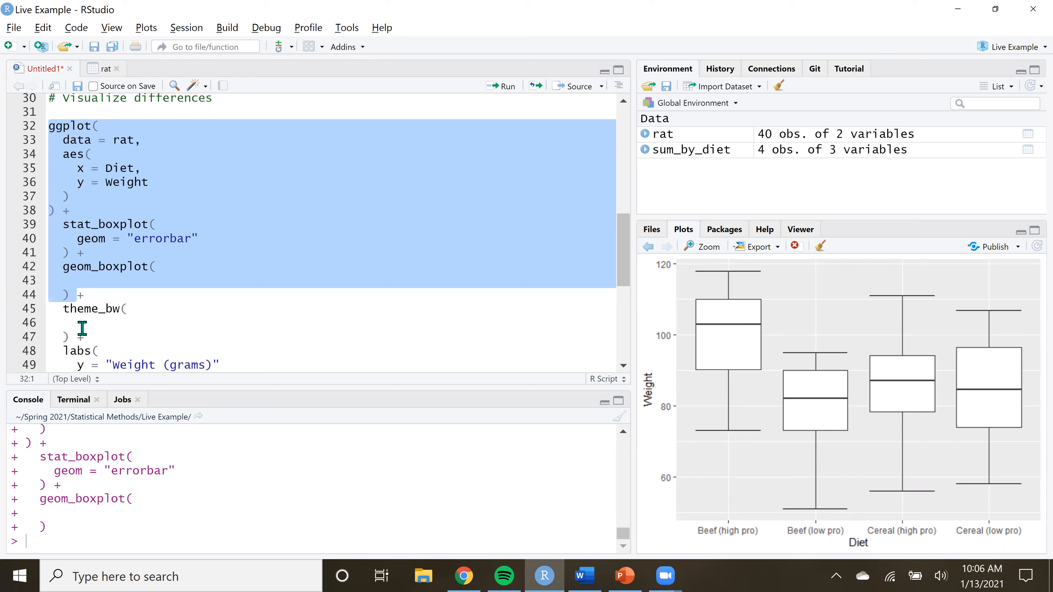
Run the complete ggplot code, including theme_bw and the y-axis label "Weight (grams)"
scroll(139, 312, down, 1)
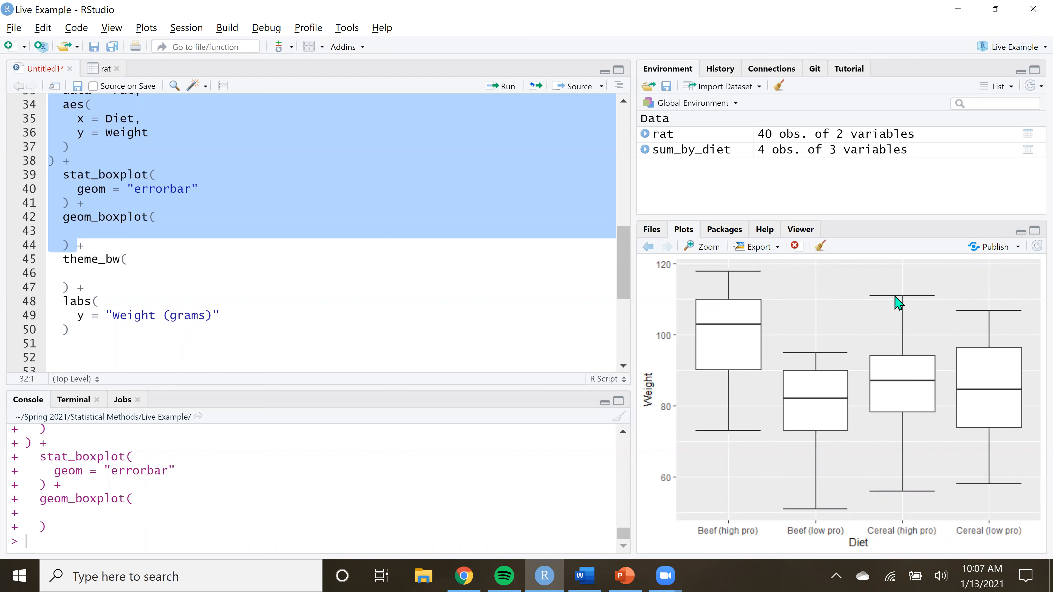
click(82, 329)
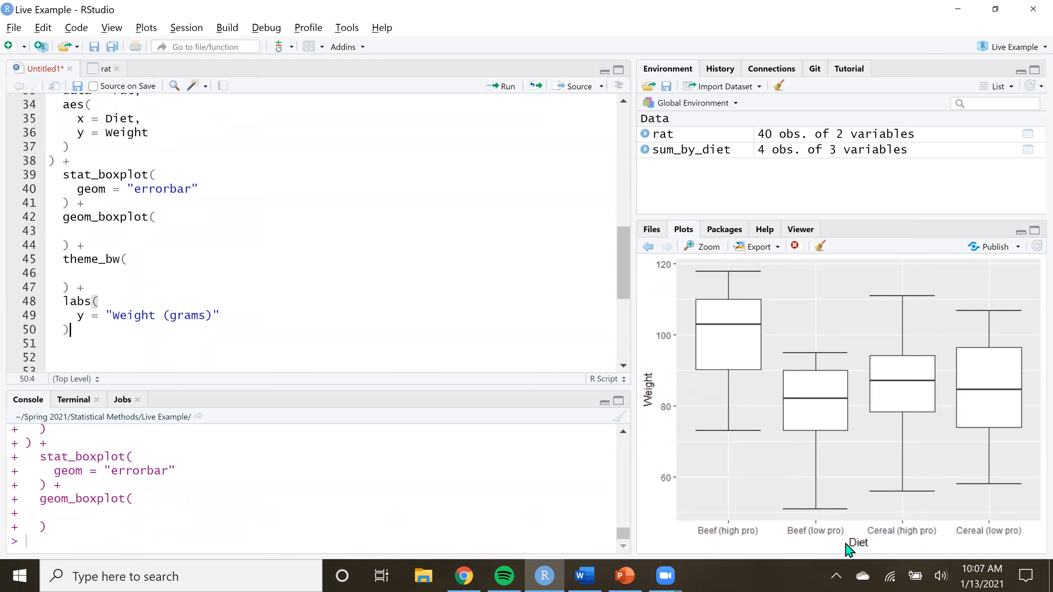
key(ctrl+Return)
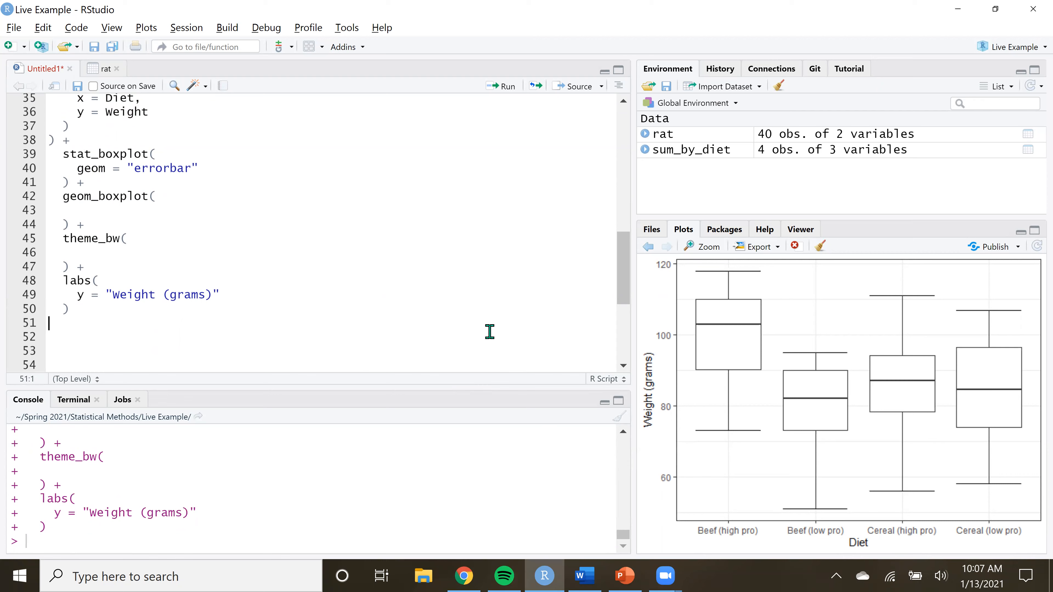
Print sum_by_diet again and compare the group means and standard deviations with the box plot
scroll(359, 301, down, 1)
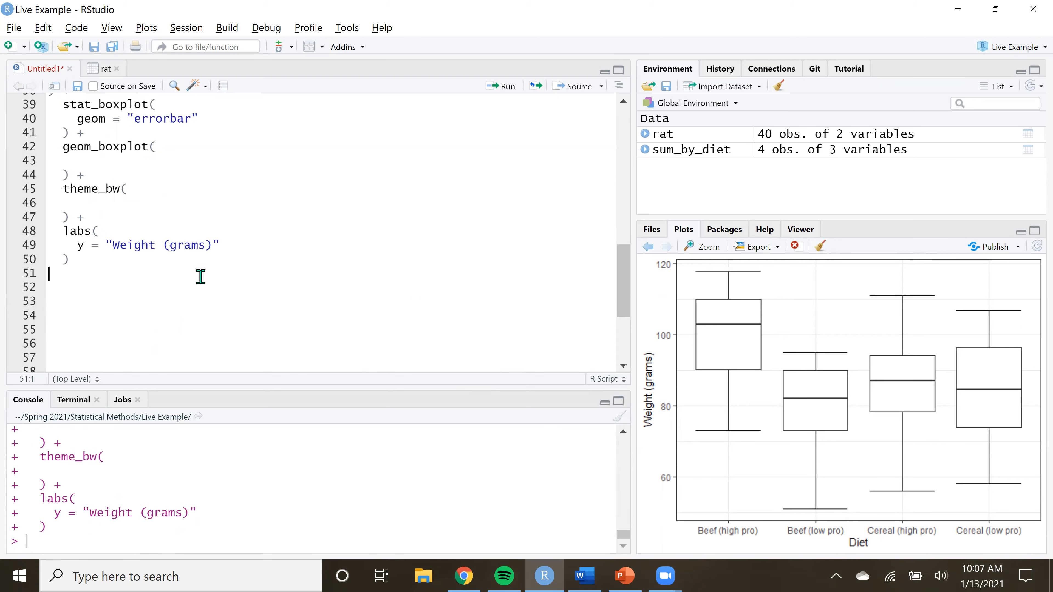
scroll(201, 277, up, 6)
click(89, 217)
click(141, 251)
key(ctrl+Return)
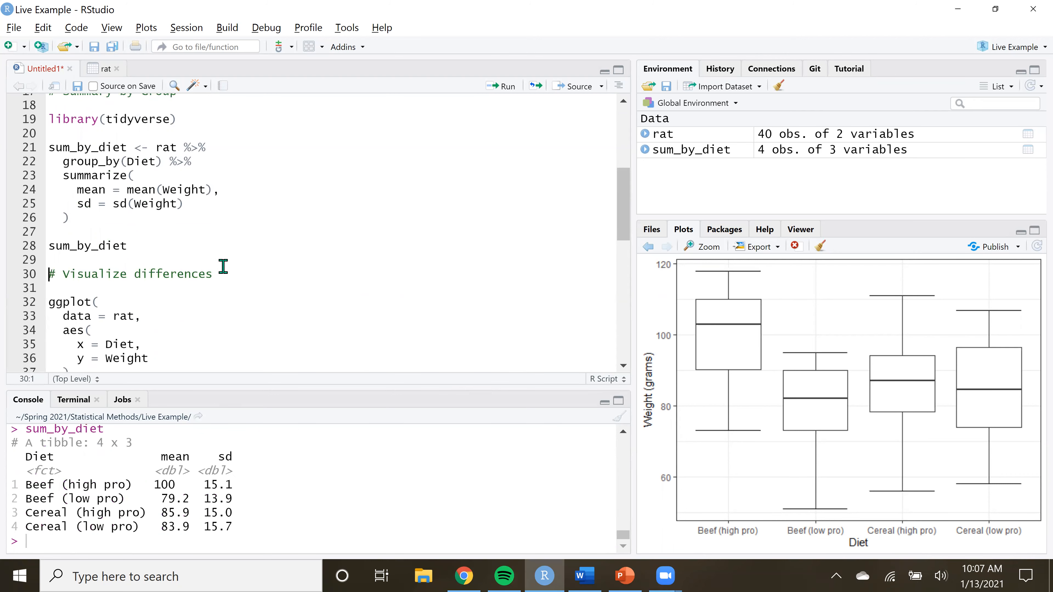
scroll(223, 266, down, 8)
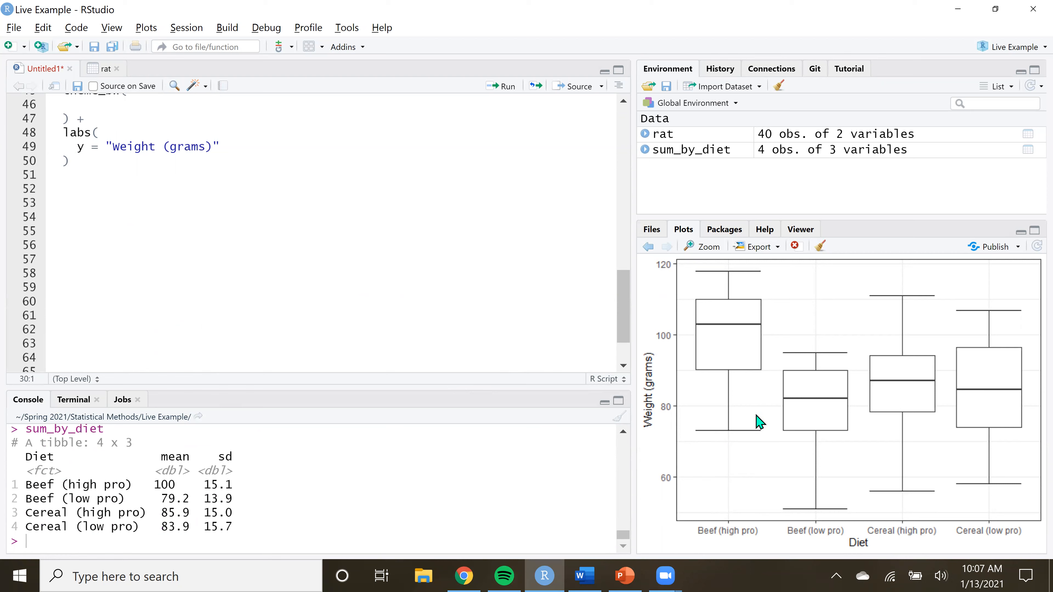
Add a str(rat) line between the first summary(rat) call and the as.factor conversion of Diet
drag(152, 484, 170, 487)
scroll(186, 255, up, 6)
scroll(187, 257, up, 8)
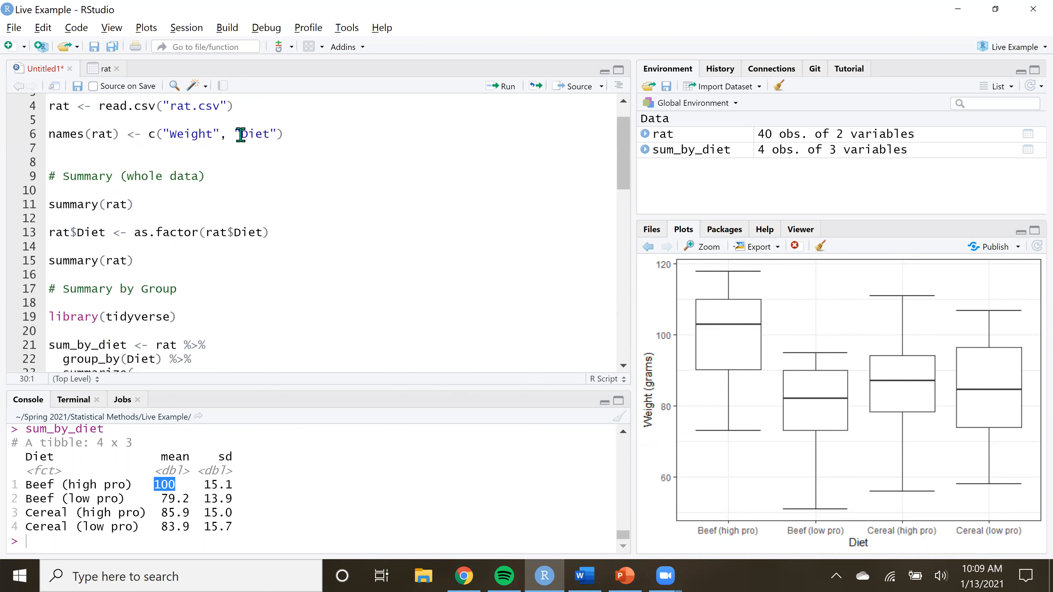
scroll(265, 152, down, 1)
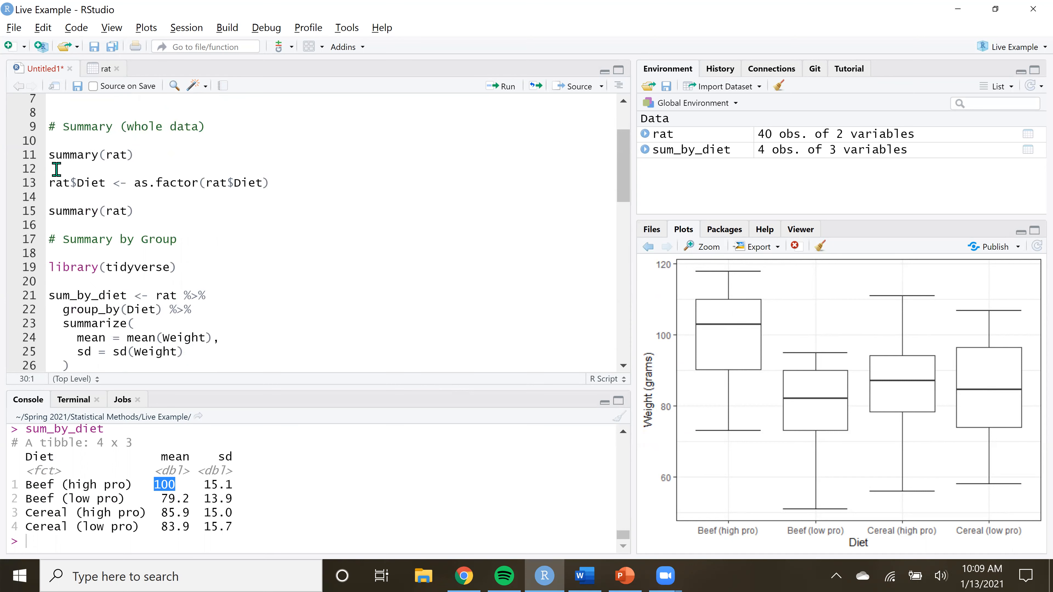
click(110, 173)
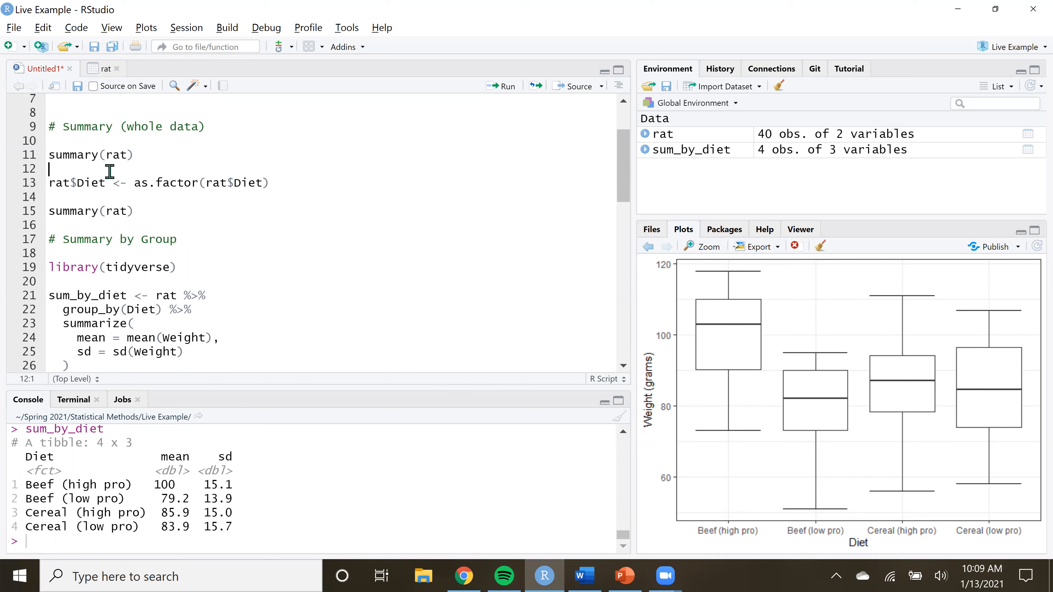
key(Return)
text(str(rat)
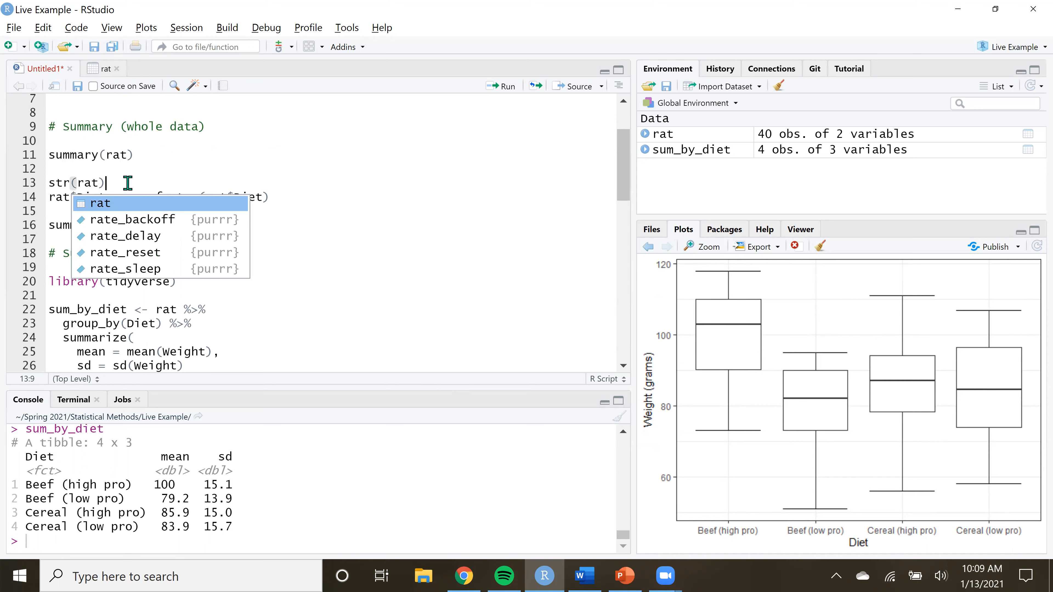
key(Return)
Rerun the script from the rat.csv import through str(rat), including the Weight and Diet column naming and the whole-data summary
scroll(250, 246, up, 3)
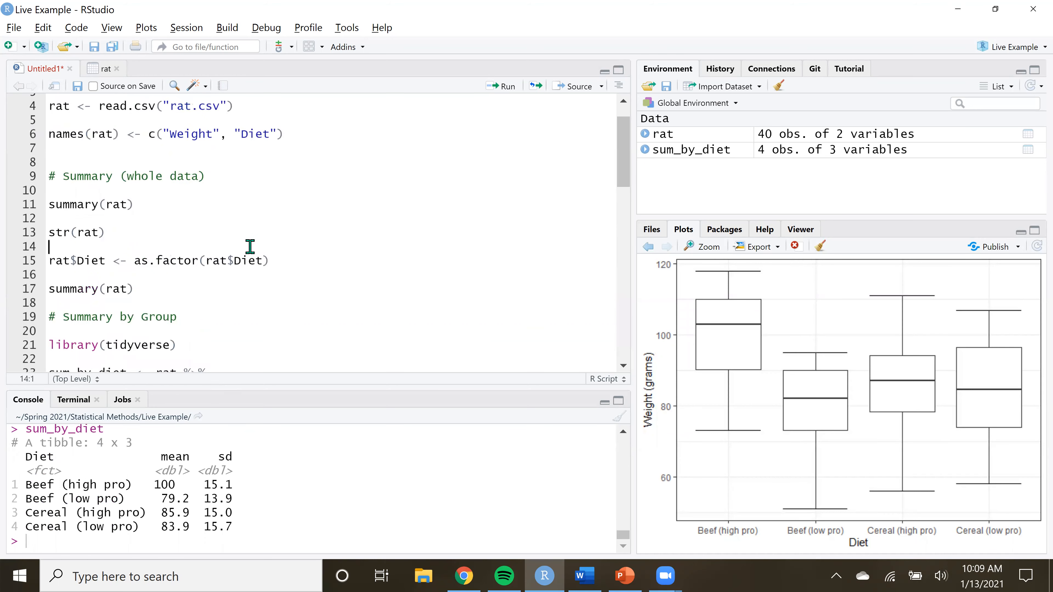
scroll(250, 246, up, 2)
click(251, 142)
key(ctrl+Return)
key(ctrl+Return)
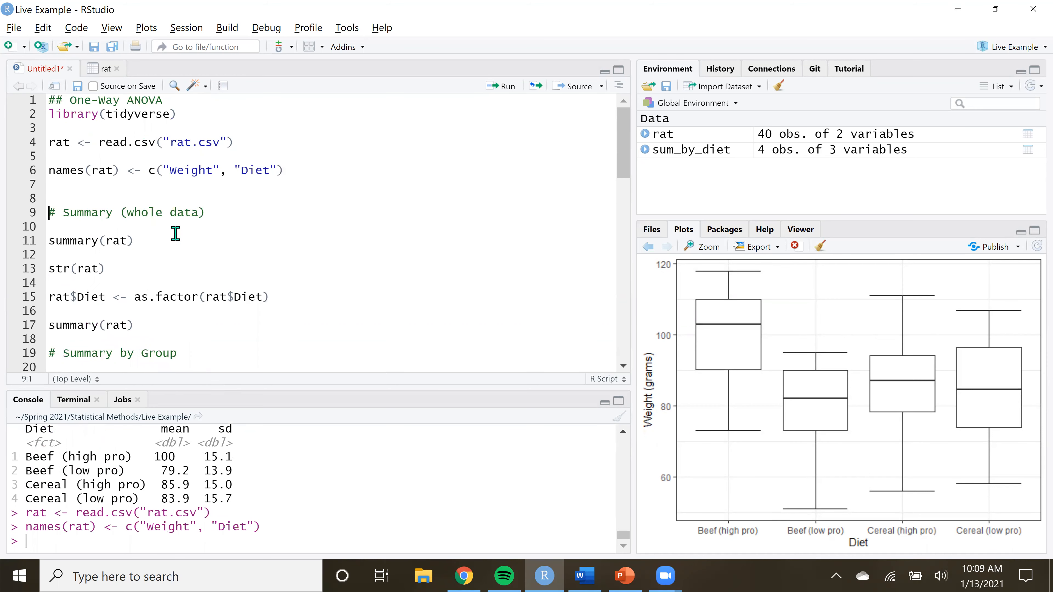
key(ctrl+Return)
key(ctrl+Return)
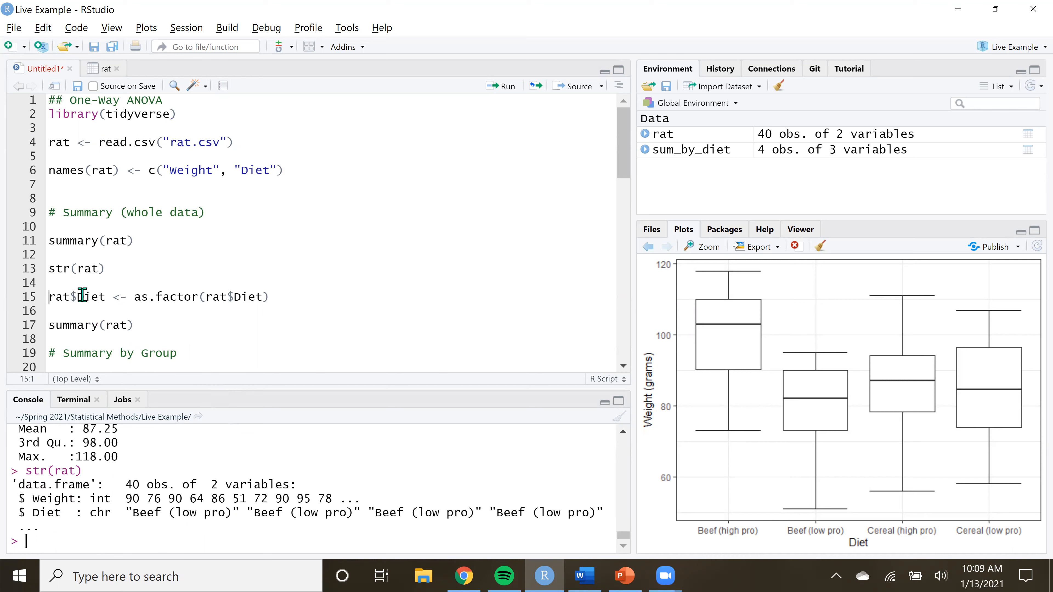
Review the script from the Diet factor conversion through the sum_by_diet code to the ggplot layers, and check the console's summary output
scroll(129, 278, down, 3)
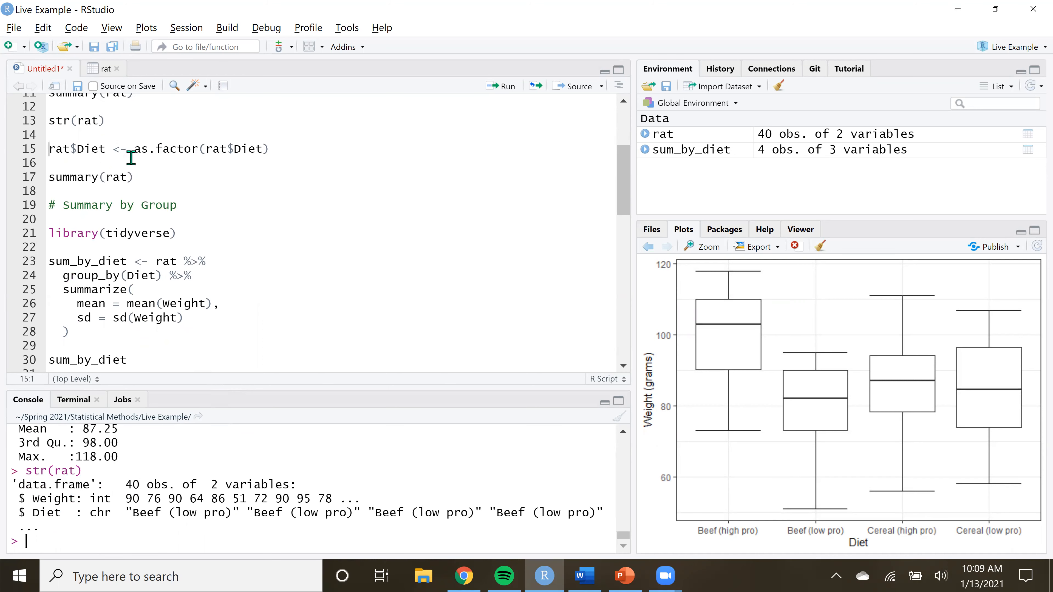
click(148, 166)
scroll(241, 250, down, 1)
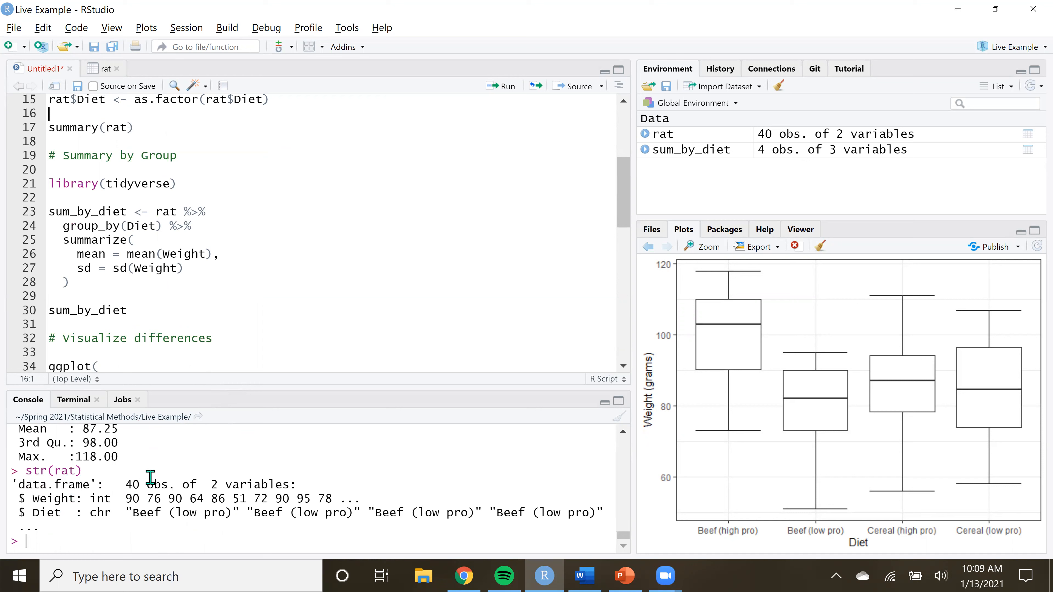
scroll(158, 473, up, 2)
scroll(161, 465, down, 1)
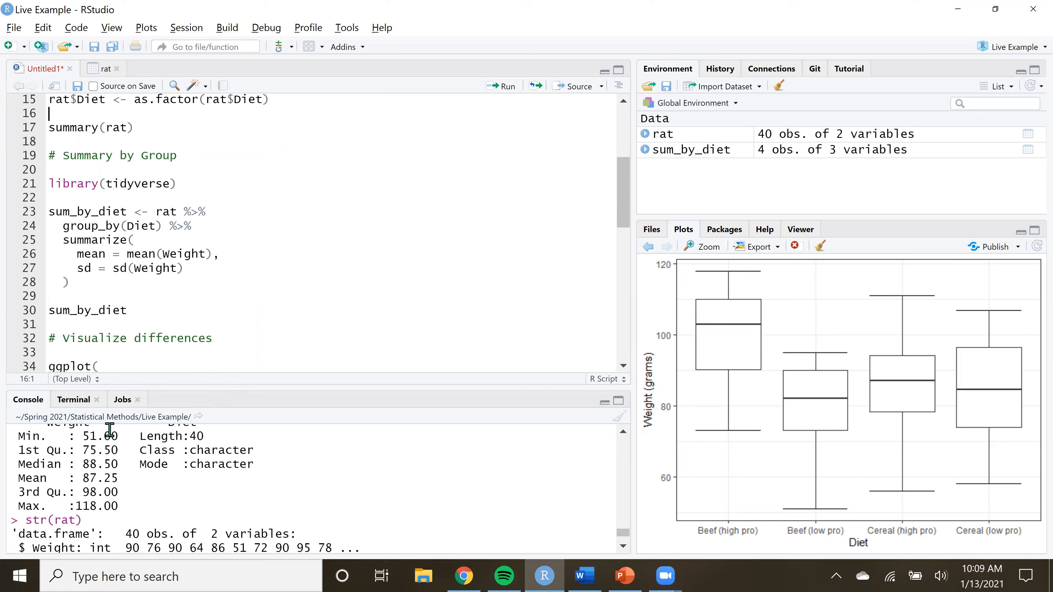
click(97, 283)
drag(63, 239, 42, 212)
click(156, 297)
scroll(178, 281, down, 1)
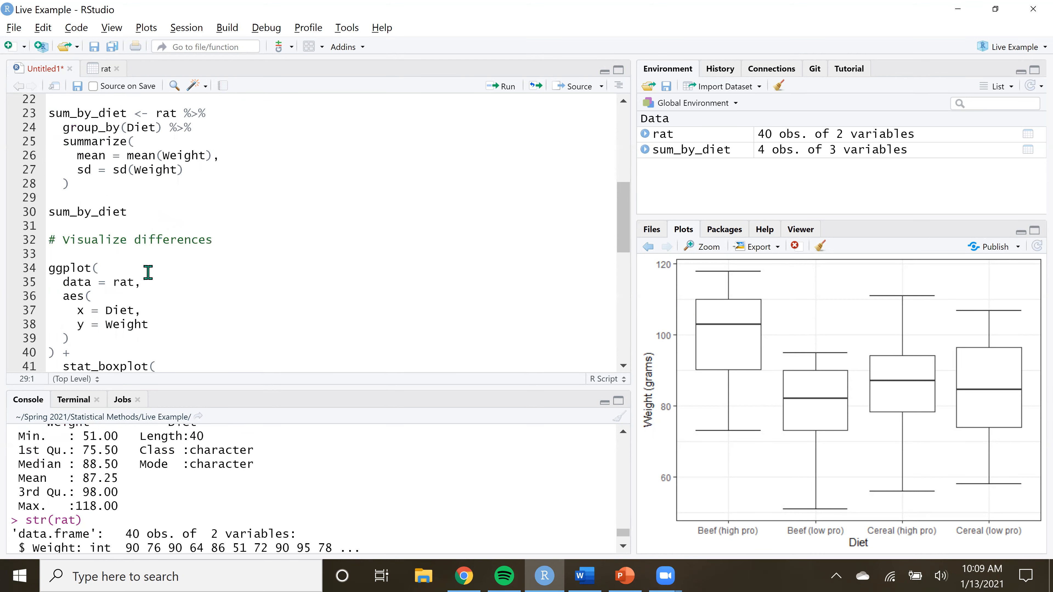
scroll(146, 273, down, 3)
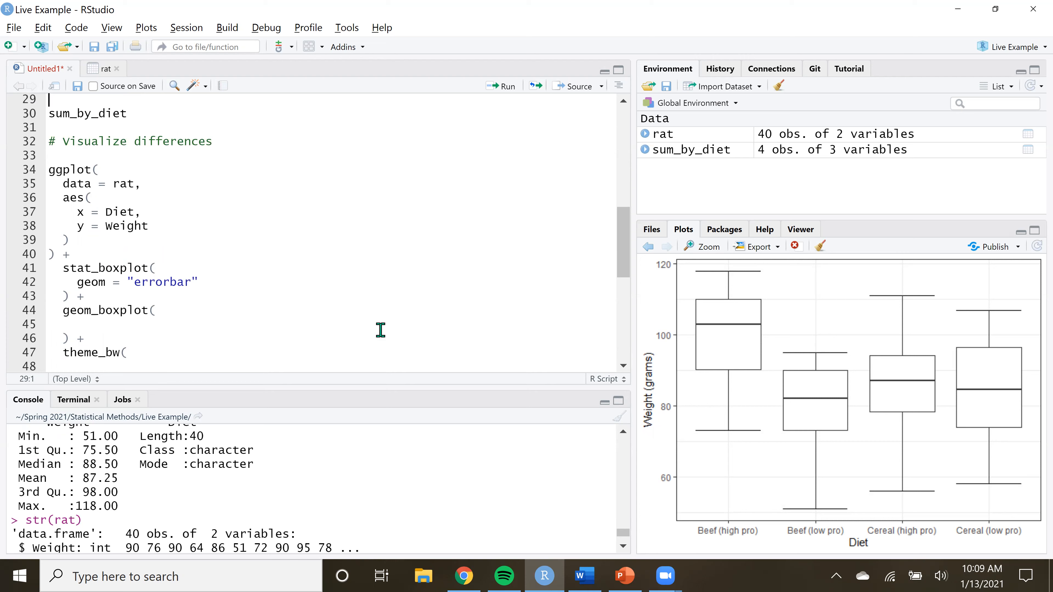
scroll(334, 258, down, 1)
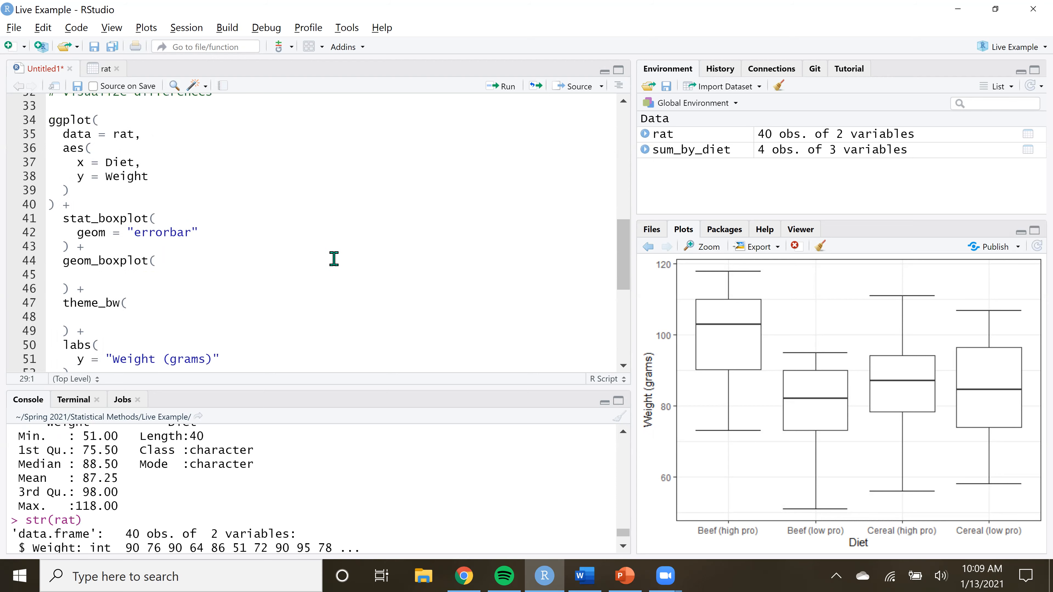